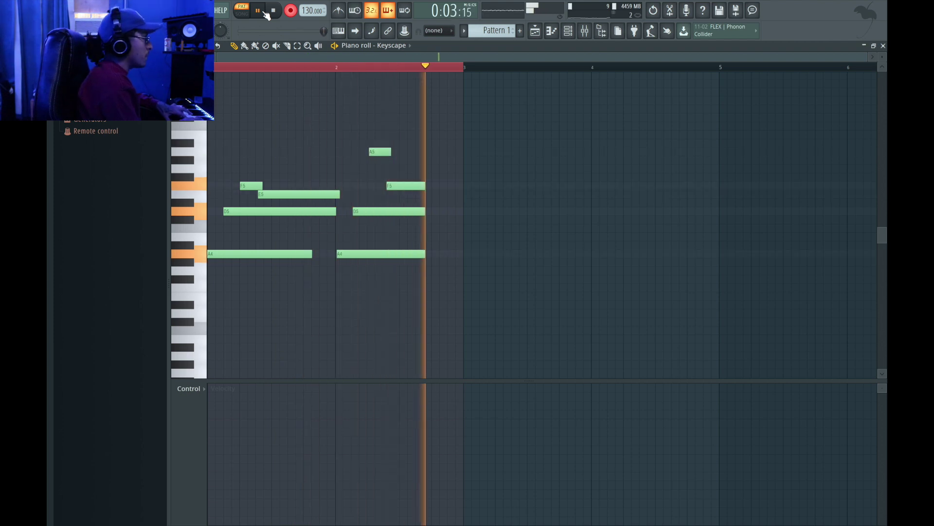
- Stop recording, quantize all the recorded Keyscape notes and make them legato
key(space)
key(ctrl+a)
key(ctrl+q)
key(ctrl+l)
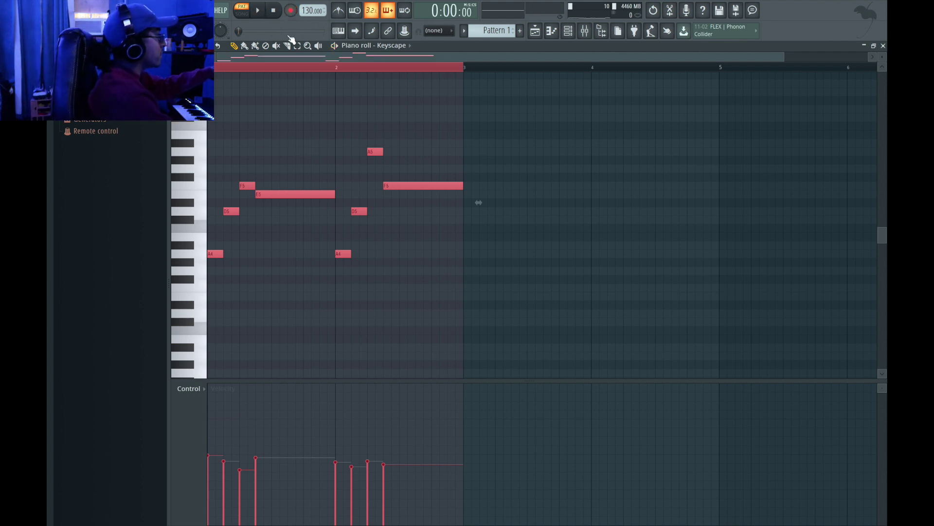
- Stop playback and move the long high note in bar 2 back to the start of the pattern
scroll(303, 161, down, 1)
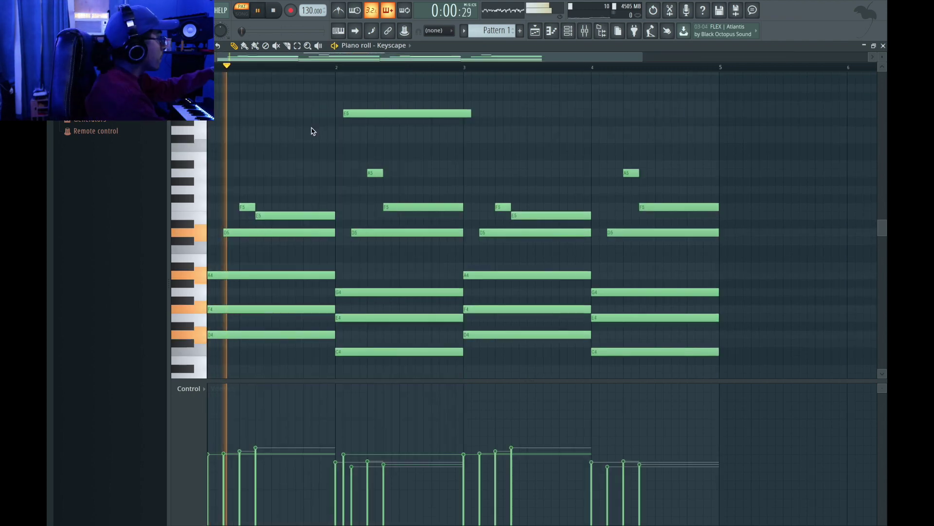
key(space)
drag(351, 114, 204, 121)
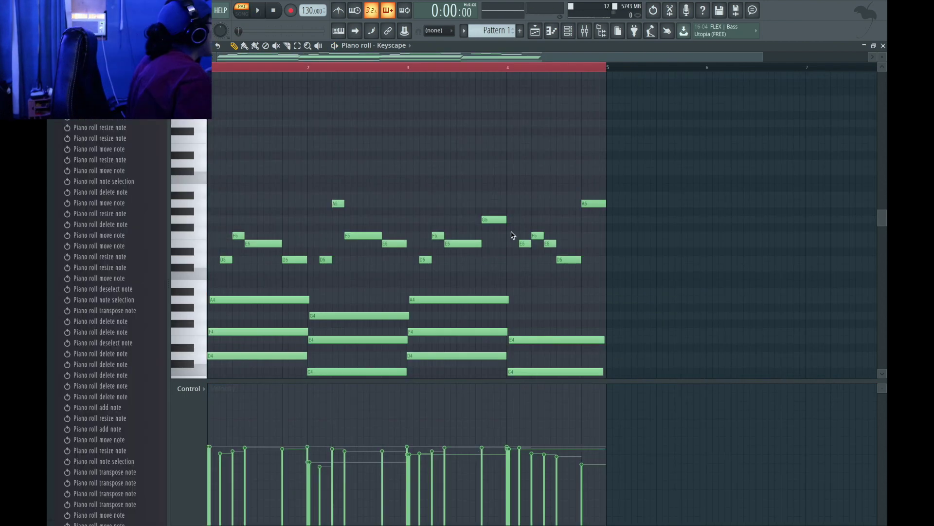
- Add an E6 note an octave above the E5 at the end of bar 2 and play the pattern to audition it
drag(386, 192, 389, 227)
right_click(391, 223)
click(390, 236)
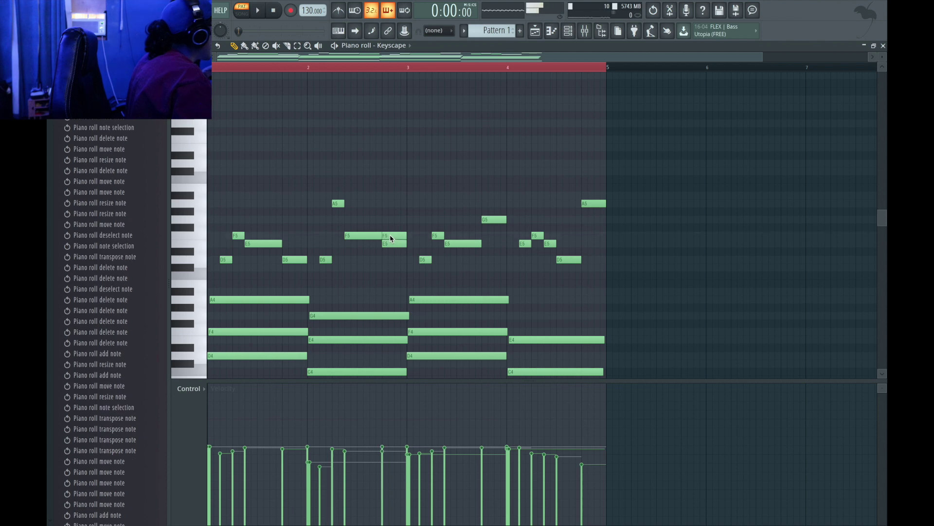
click(393, 235)
key(ctrl+Up)
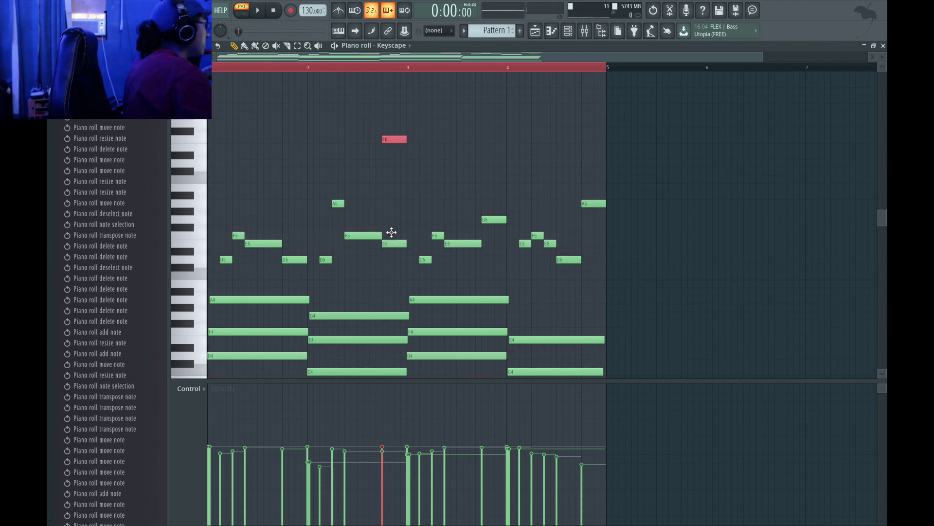
key(Down)
key(space)
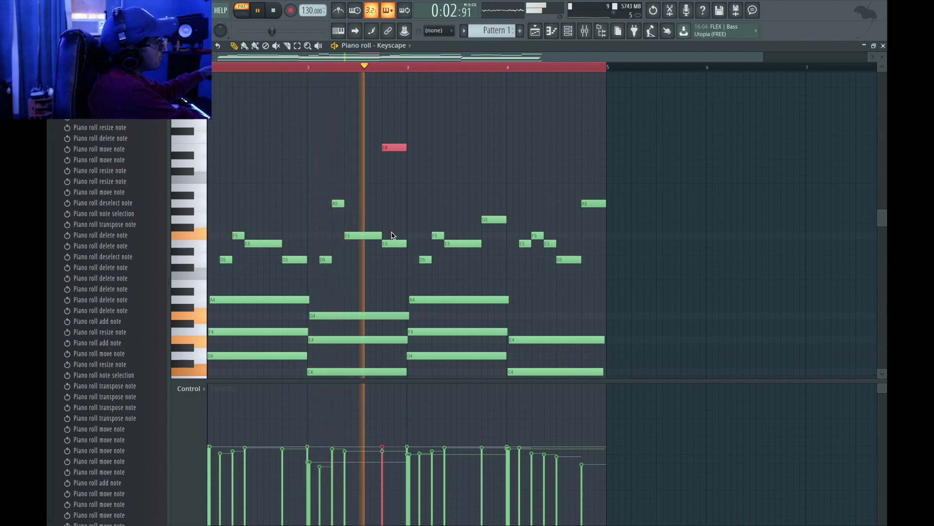
key(space)
key(space)
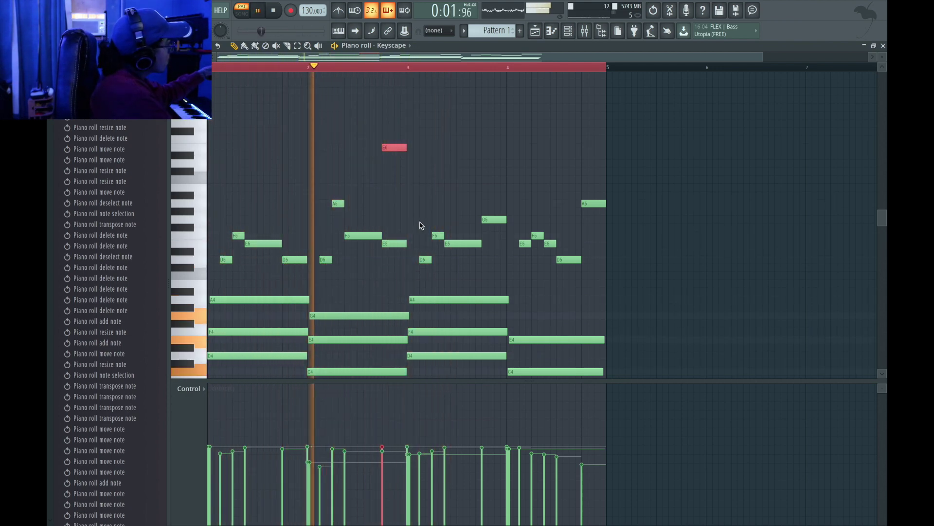
- Add a G6 note an octave above the G5 at the end of bar 3 during playback, and stop playback
click(490, 211)
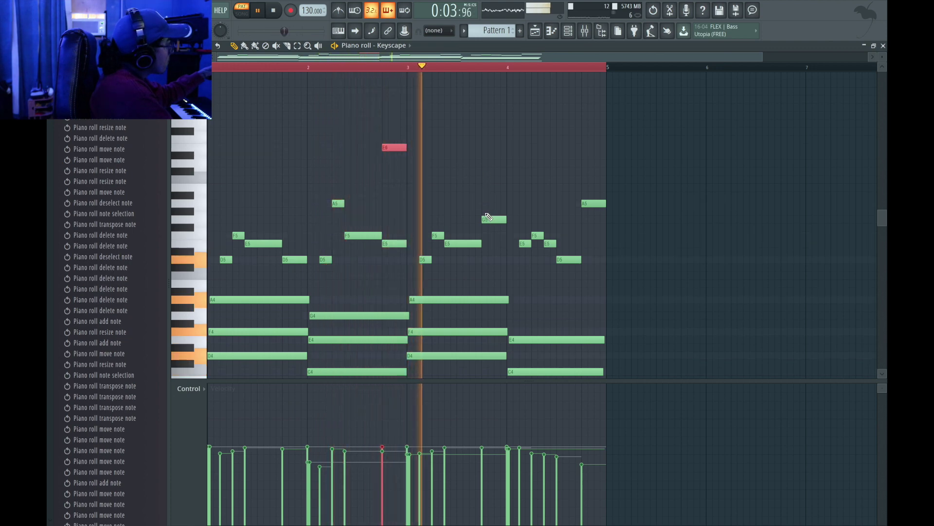
click(490, 211)
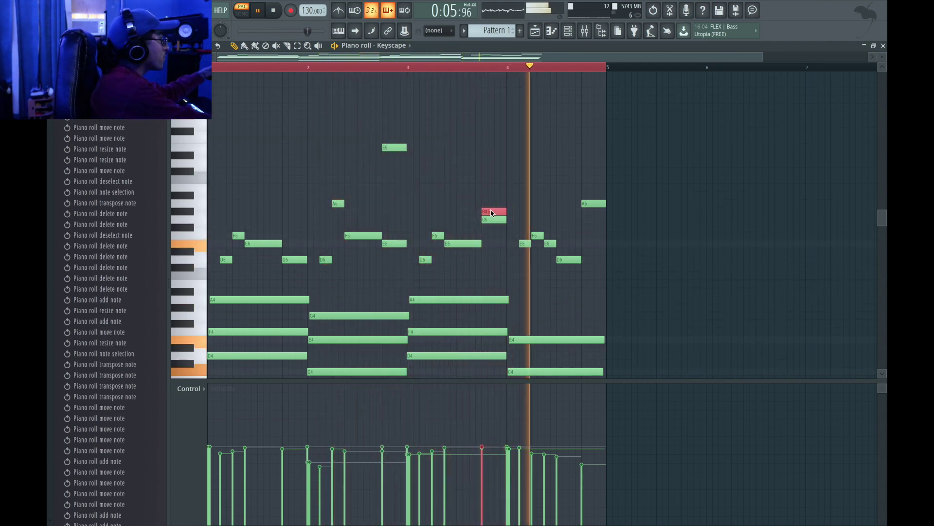
key(ctrl+Up)
key(shift+Down)
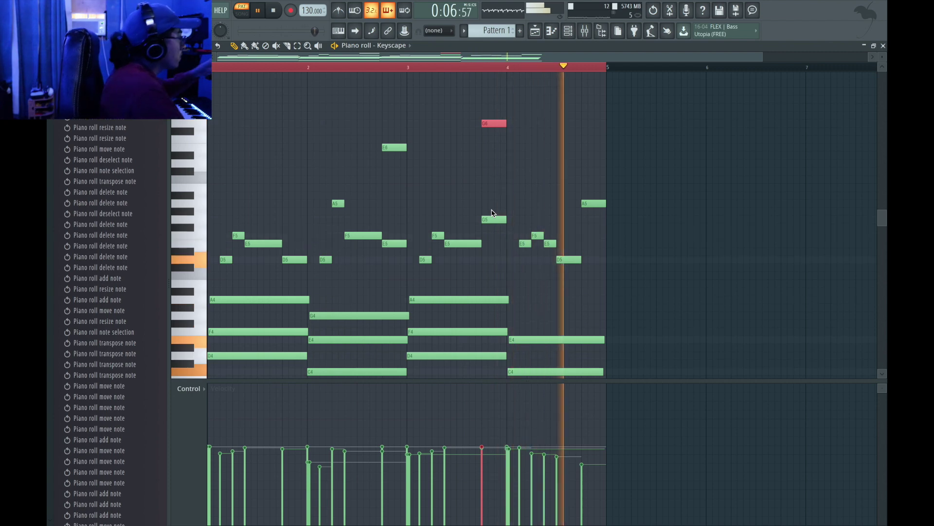
key(space)
- Add an A6 note an octave above the A5 at the end of bar 4
click(590, 196)
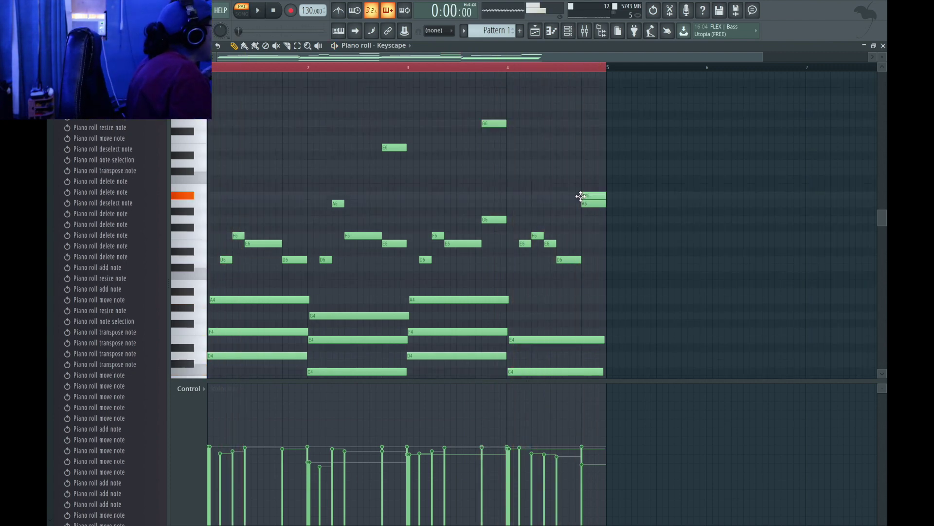
ctrl+click(589, 196)
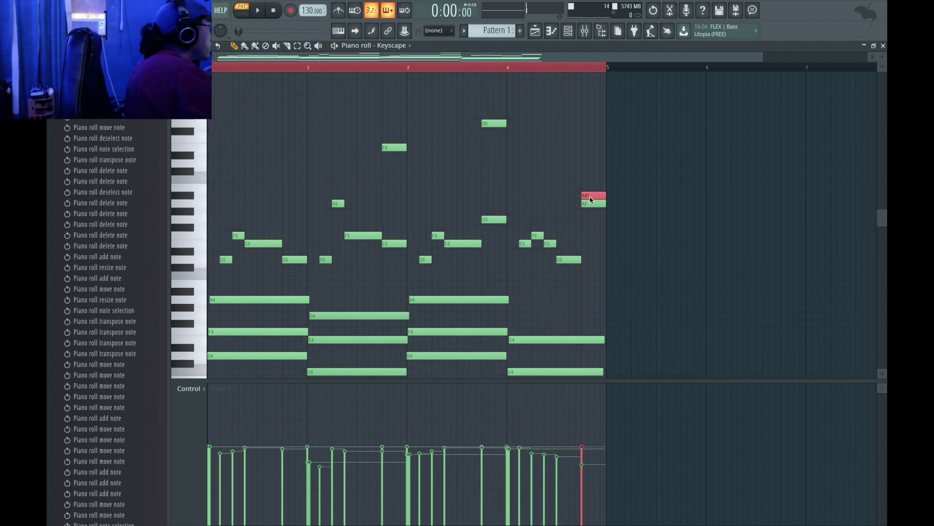
key(ctrl+z)
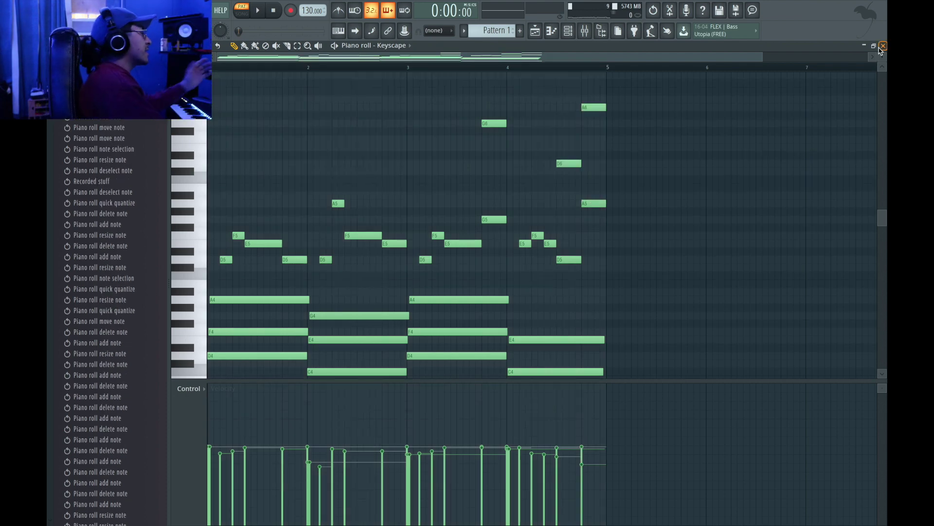
- Select all the Keyscape notes, reopen their piano roll and play back the pattern
key(ctrl+a)
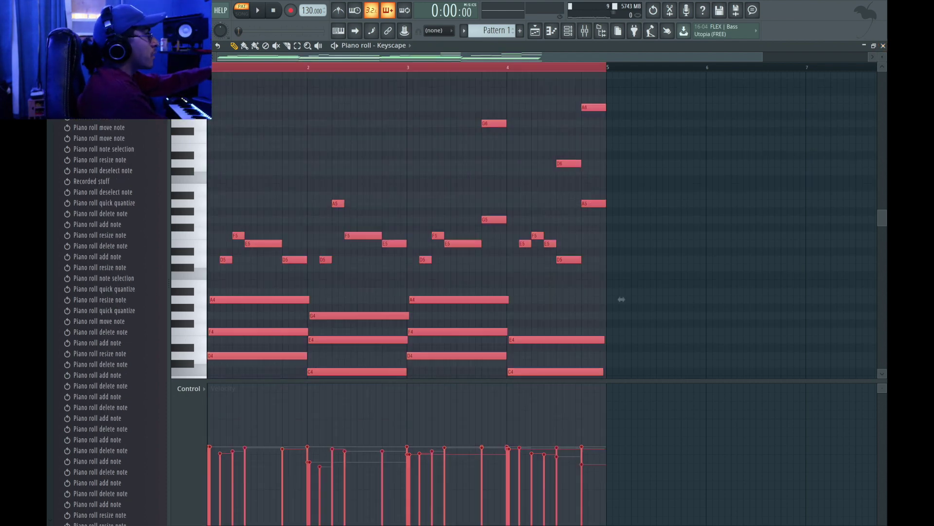
click(884, 45)
key(F7)
key(space)
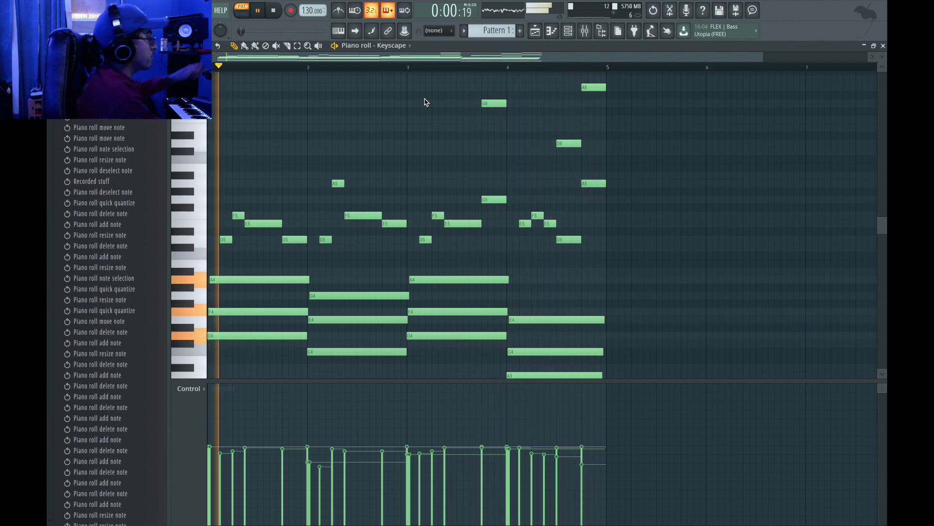
key(space)
- Randomize the velocities of all Keyscape notes with the piano roll randomizer and play back the pattern
key(ctrl+a)
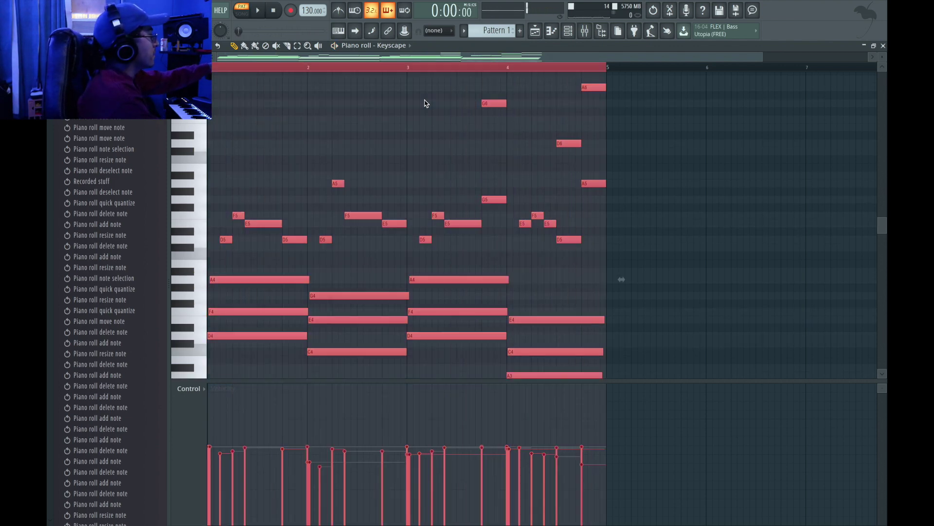
key(alt+r)
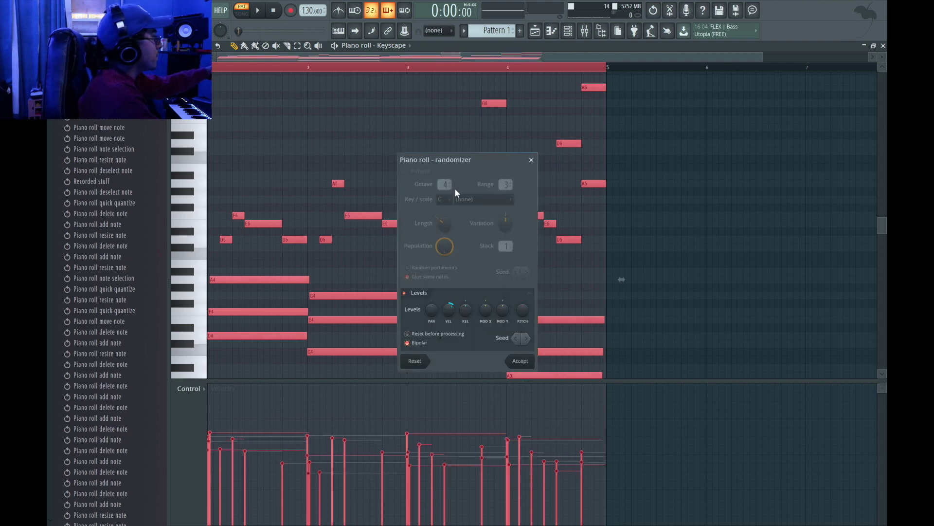
click(529, 370)
key(space)
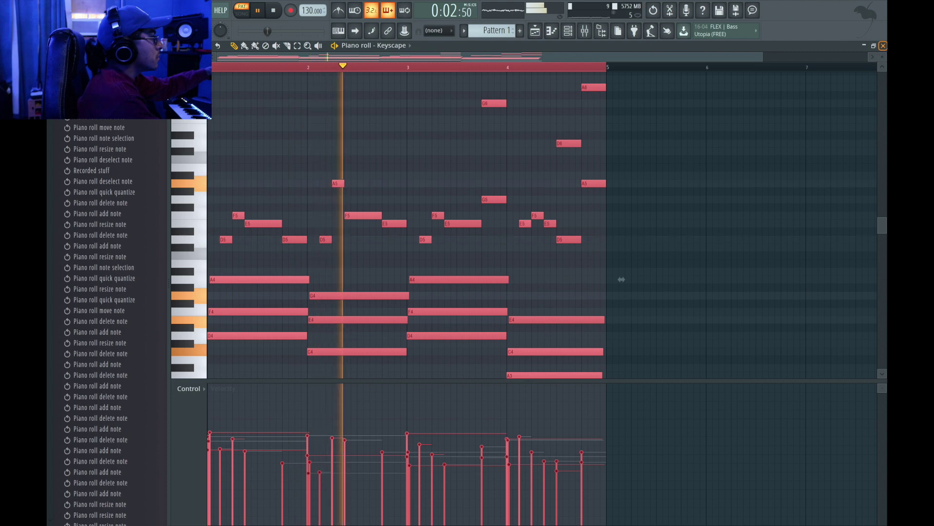
- Stop playback and paste the copied Keyscape notes into the Omnisphere channel's piano roll
key(F6)
key(space)
right_click(275, 89)
click(300, 86)
key(ctrl+a)
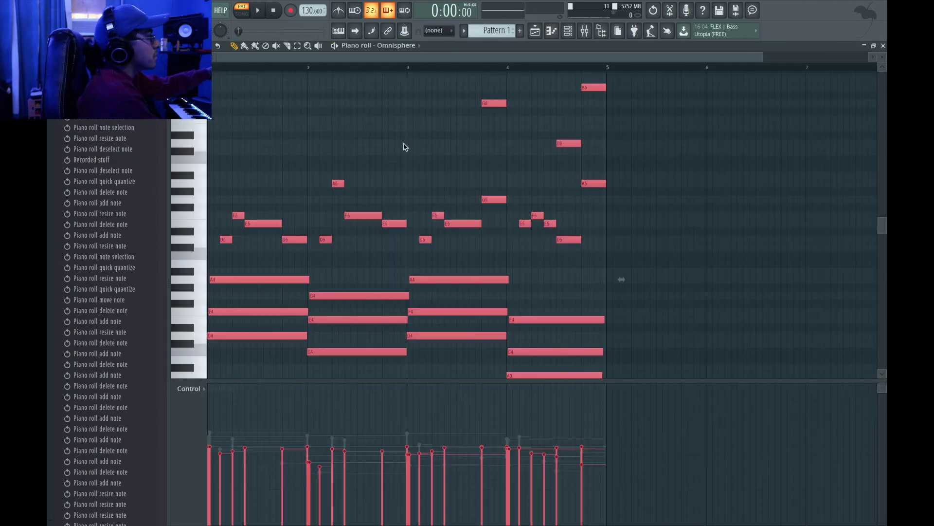
click(884, 46)
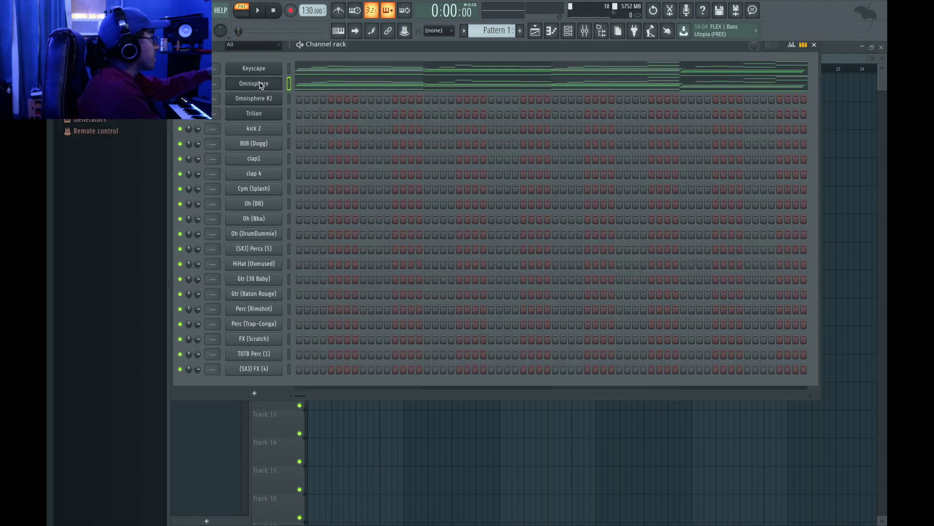
- Open Omnisphere's patch browser, choose the ARP + BPM category and clear the flute search
click(263, 85)
click(221, 219)
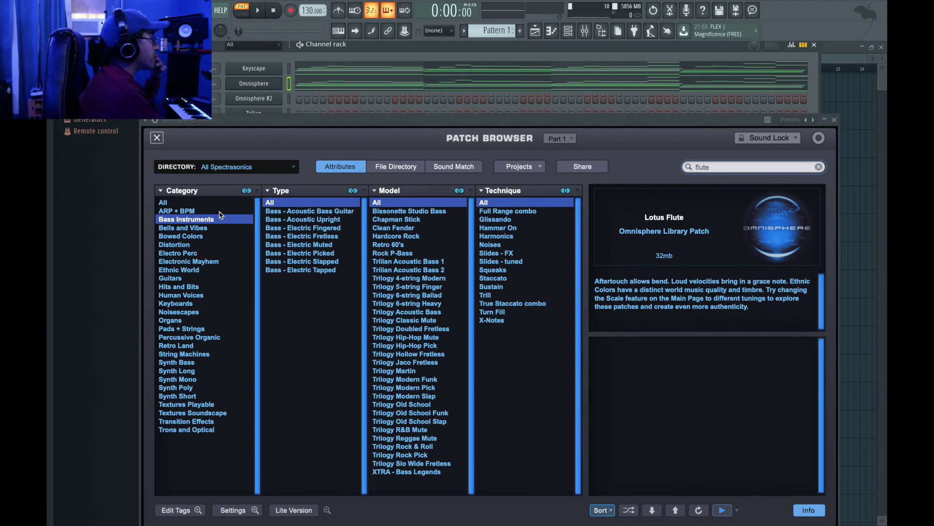
click(220, 211)
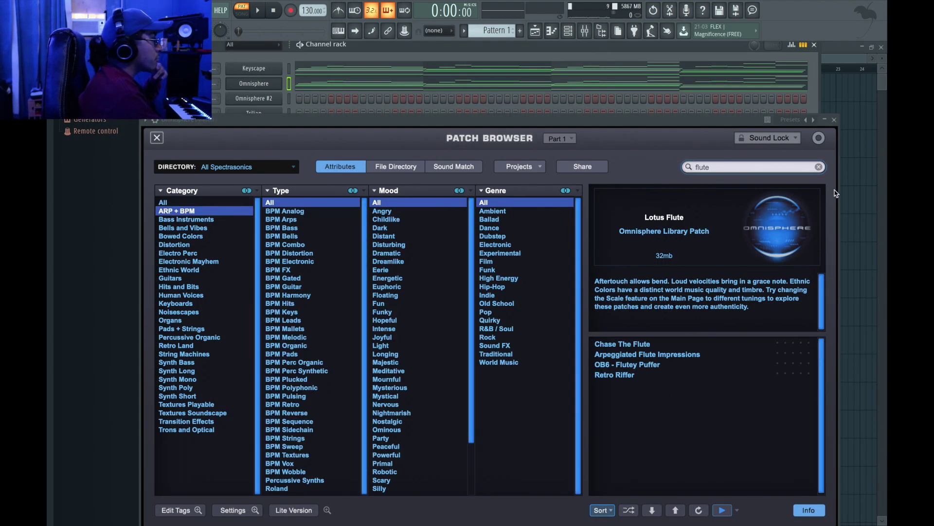
click(819, 168)
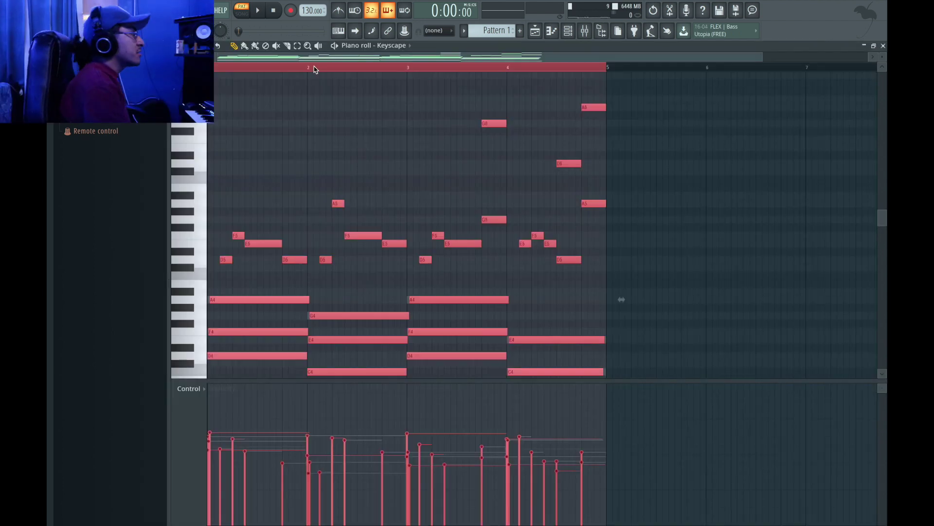
- Play back the pattern and review the Omnisphere and Keyscape notes in the piano roll
key(space)
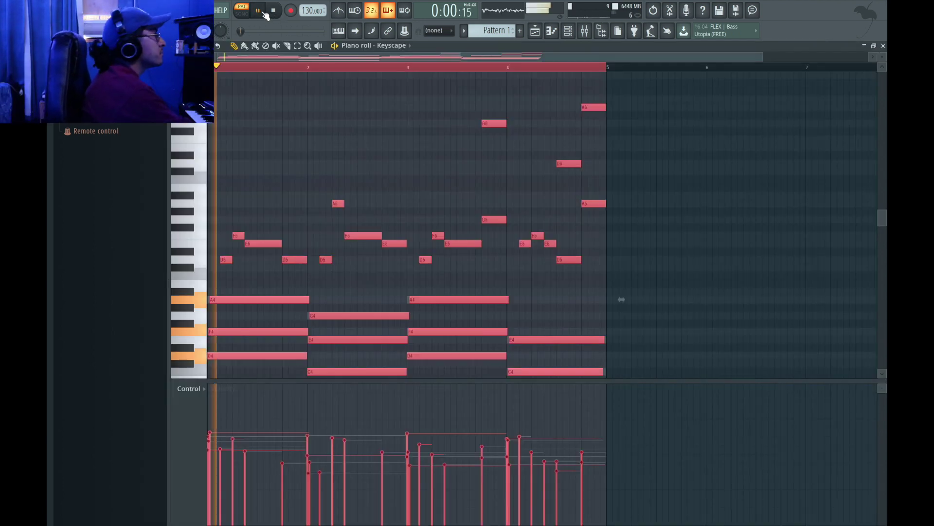
key(F6)
click(393, 90)
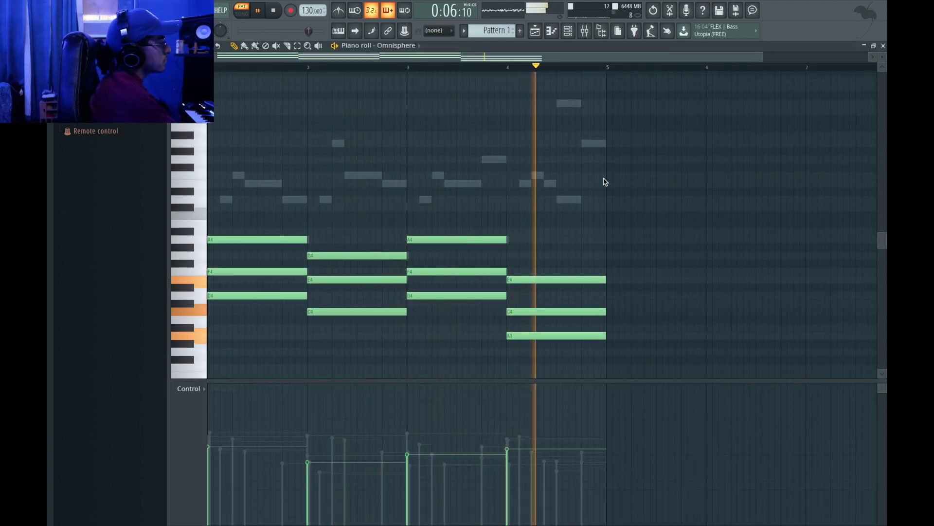
key(space)
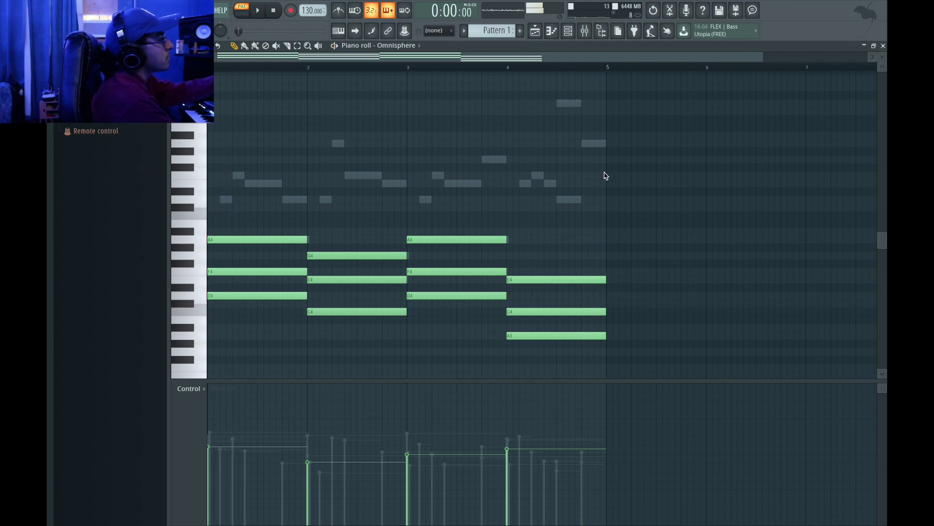
key(Up)
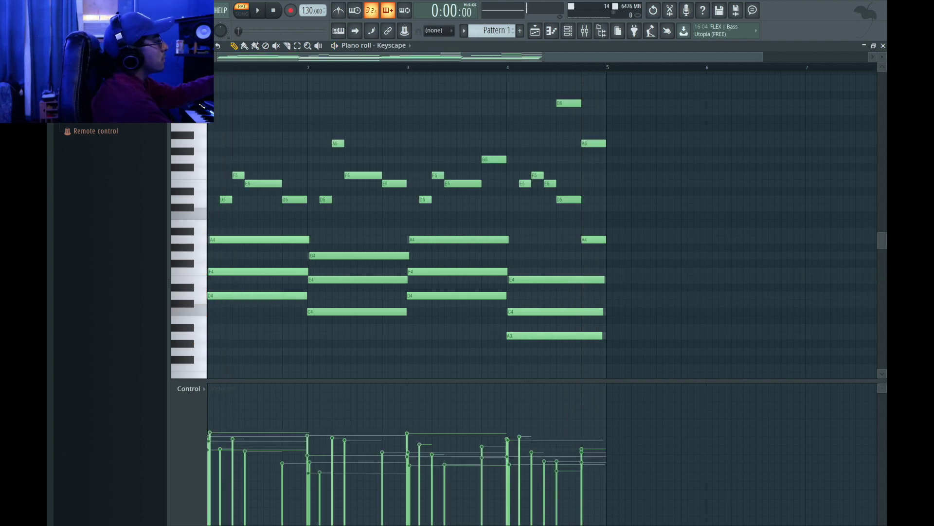
click(883, 45)
- Open the Omnisphere instrument and view part 8, closing and reopening its window
click(258, 85)
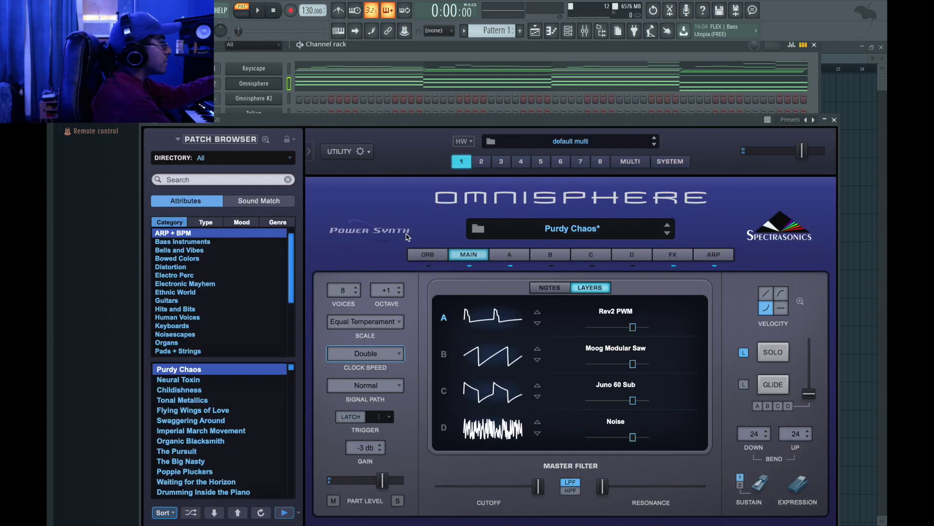
click(602, 163)
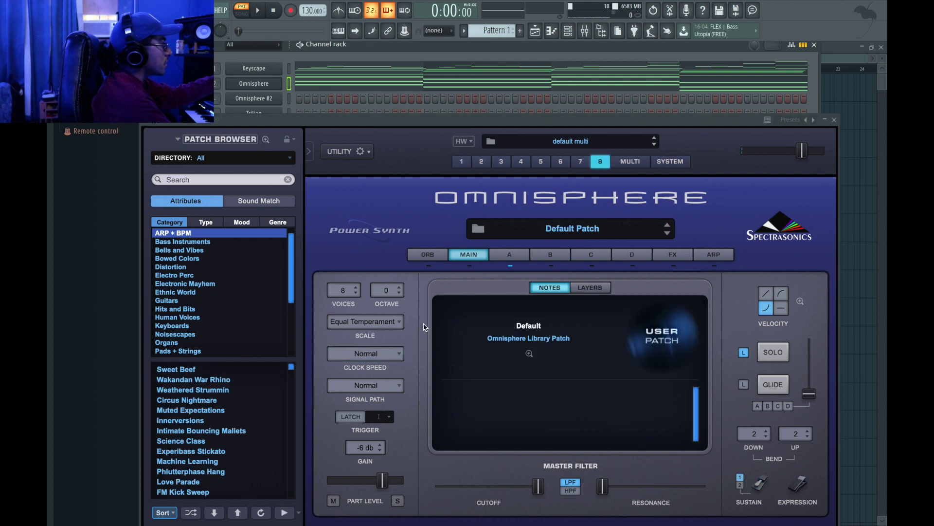
click(833, 120)
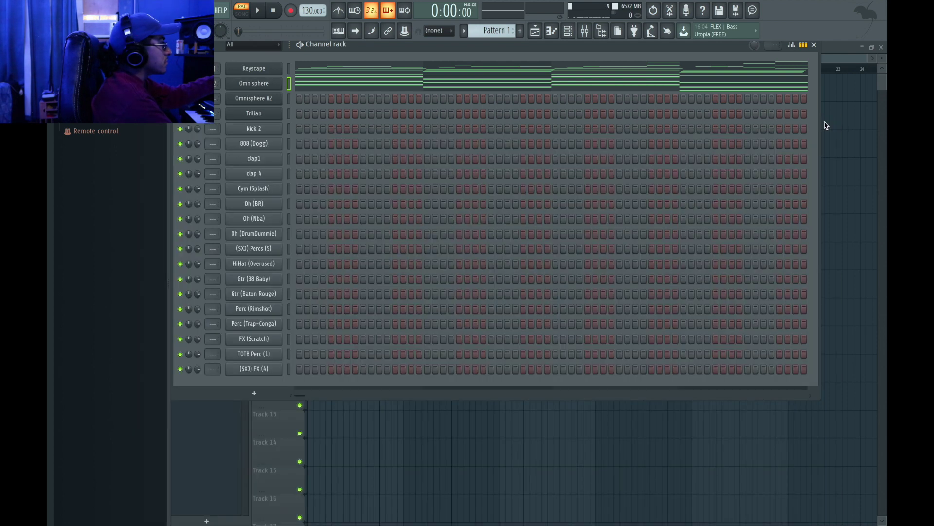
click(257, 83)
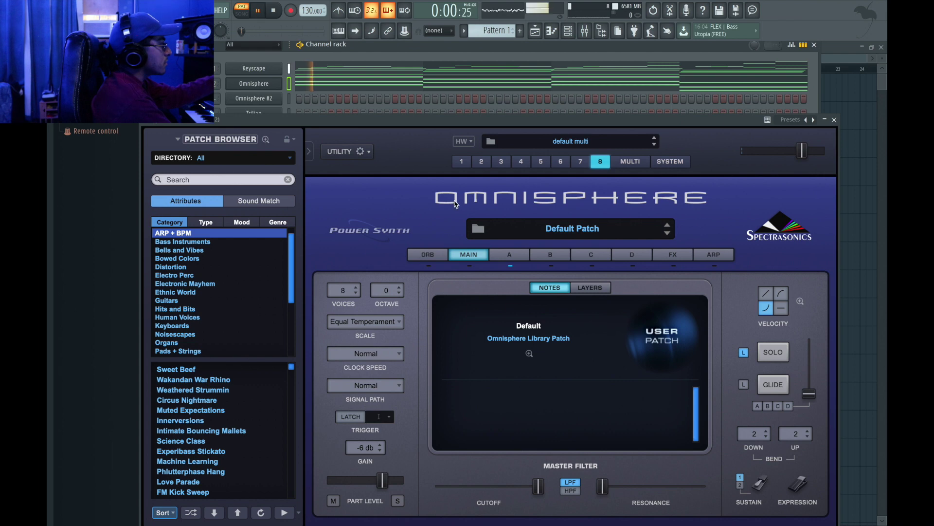
- Review Omnisphere parts 7, 6 and 5, inspect part 5's layer, FX and ARP pages, and return to part 1's main page
key(space)
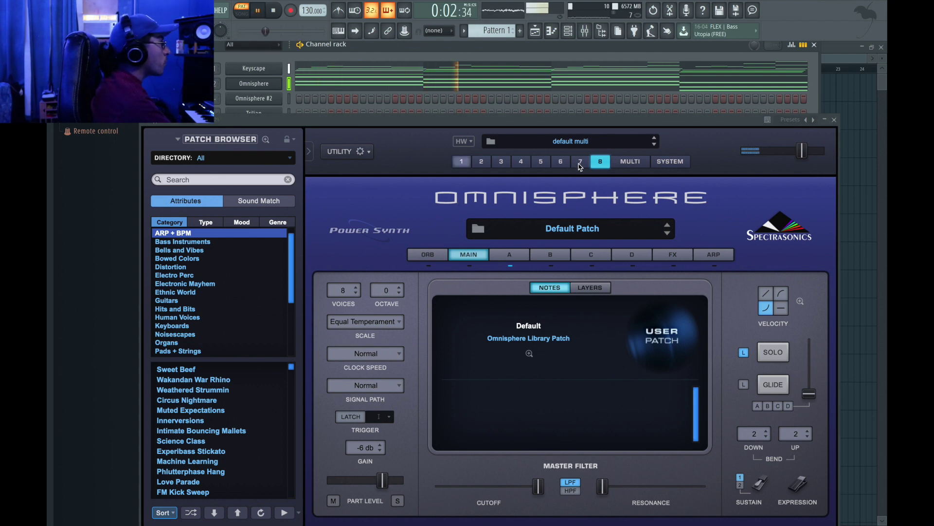
click(573, 165)
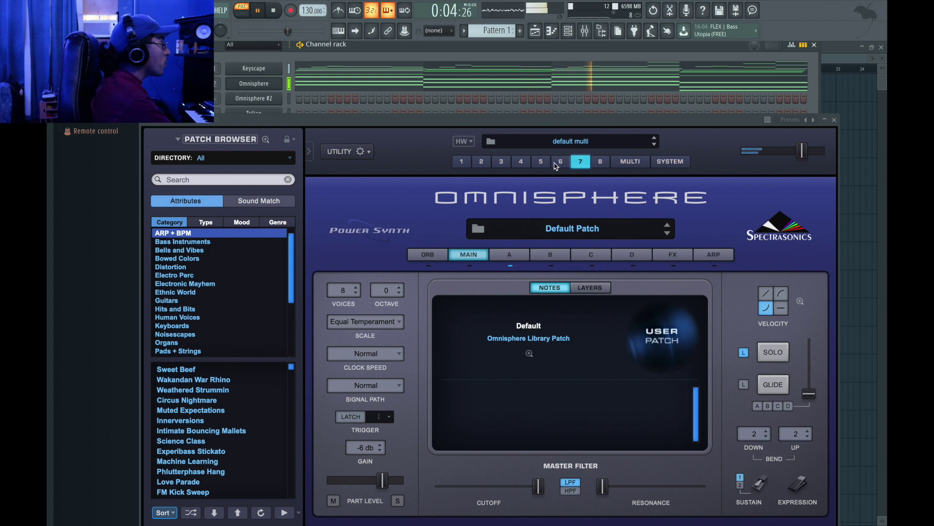
click(559, 163)
click(543, 163)
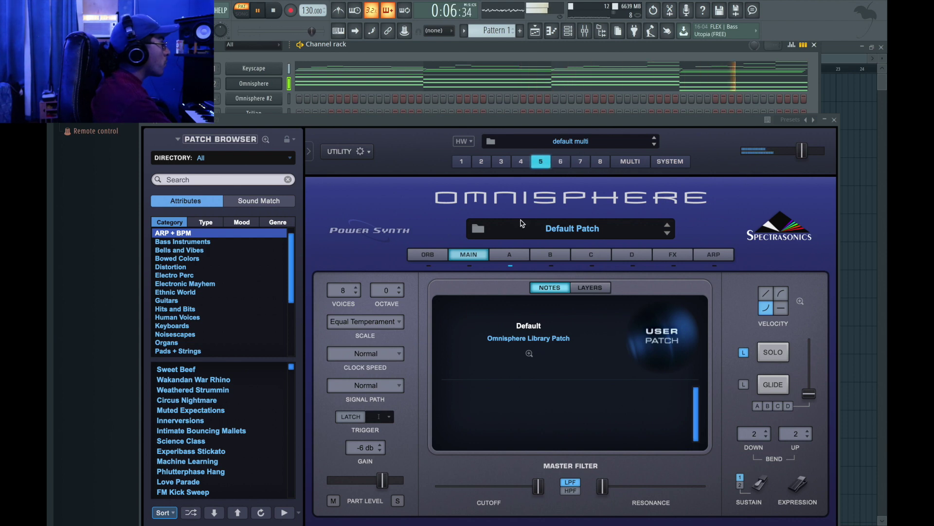
click(510, 256)
click(547, 257)
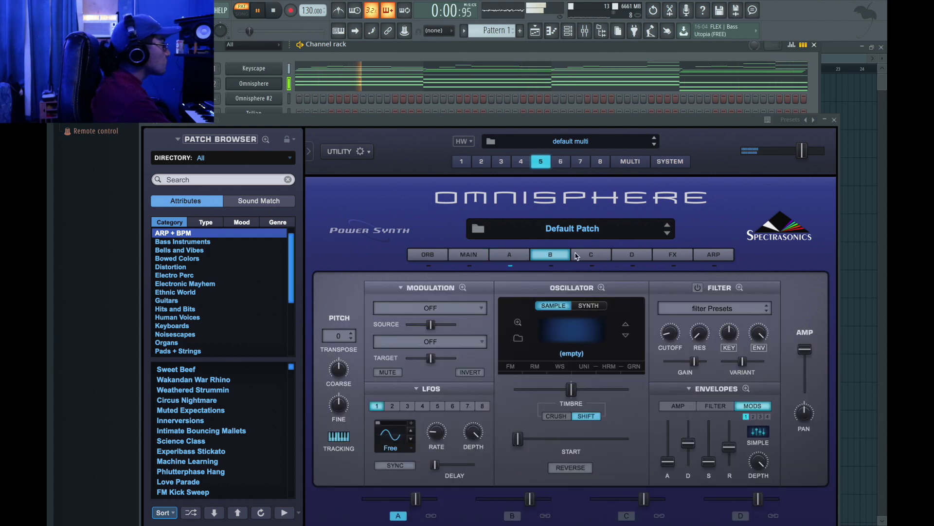
click(590, 255)
click(628, 254)
click(660, 255)
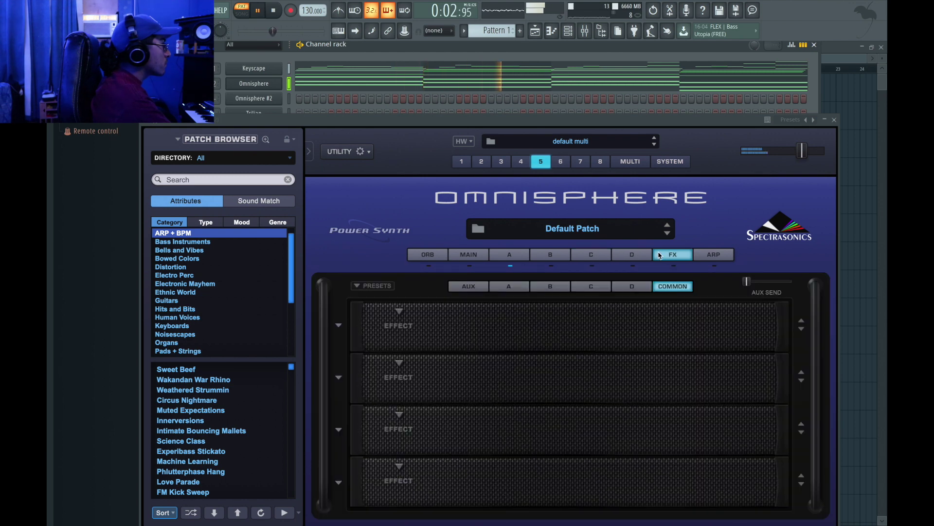
click(715, 254)
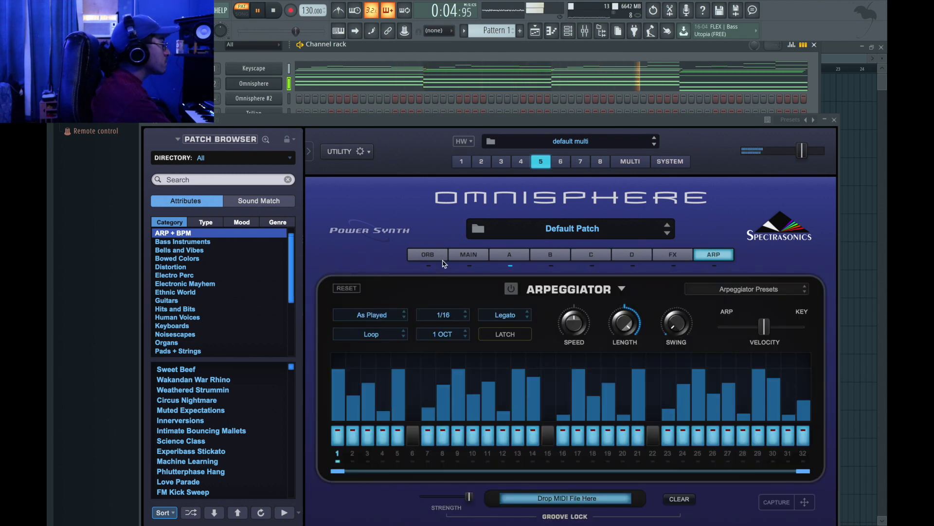
click(458, 257)
click(466, 163)
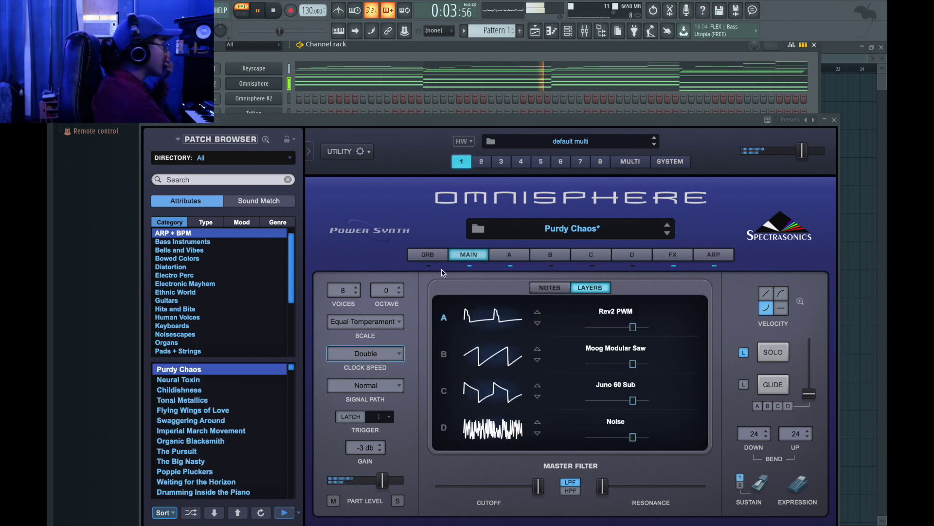
- Raise all Omnisphere notes by one octave in the piano roll and play back the pattern
click(834, 120)
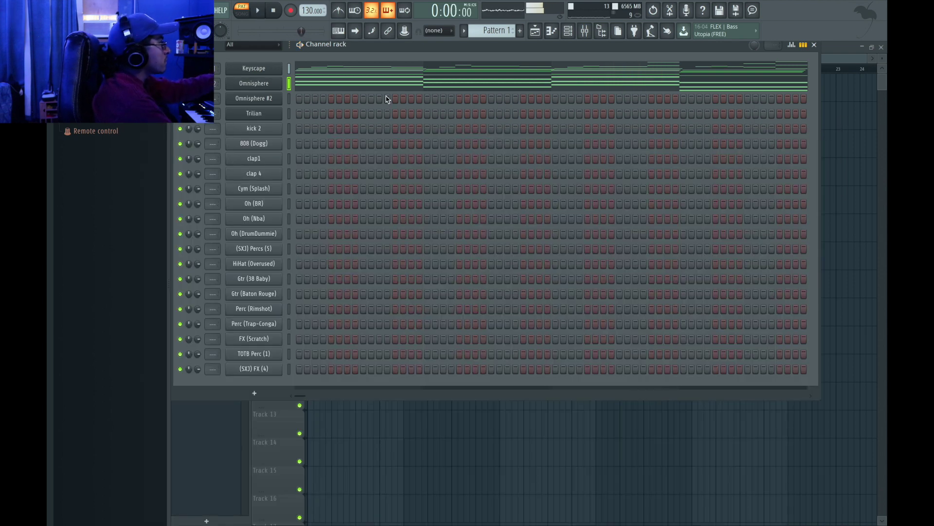
click(391, 88)
key(ctrl+a)
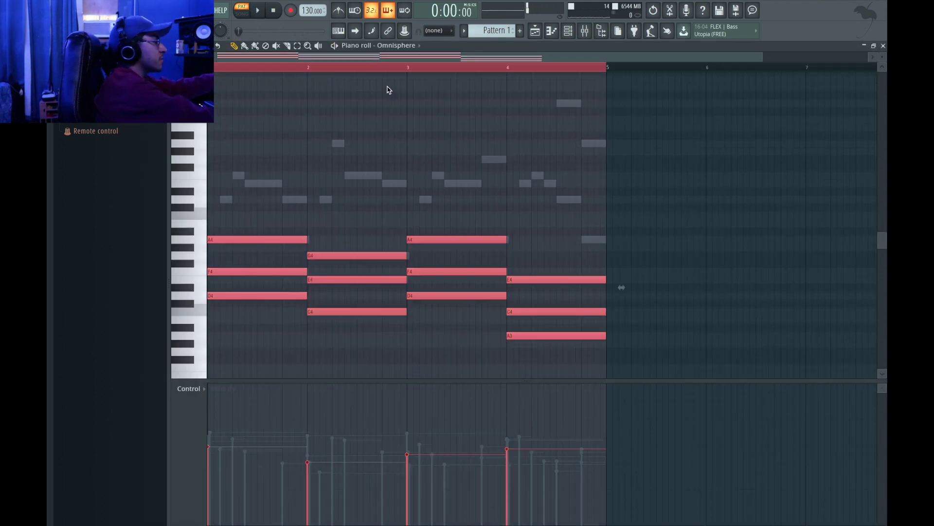
key(ctrl+Up)
key(space)
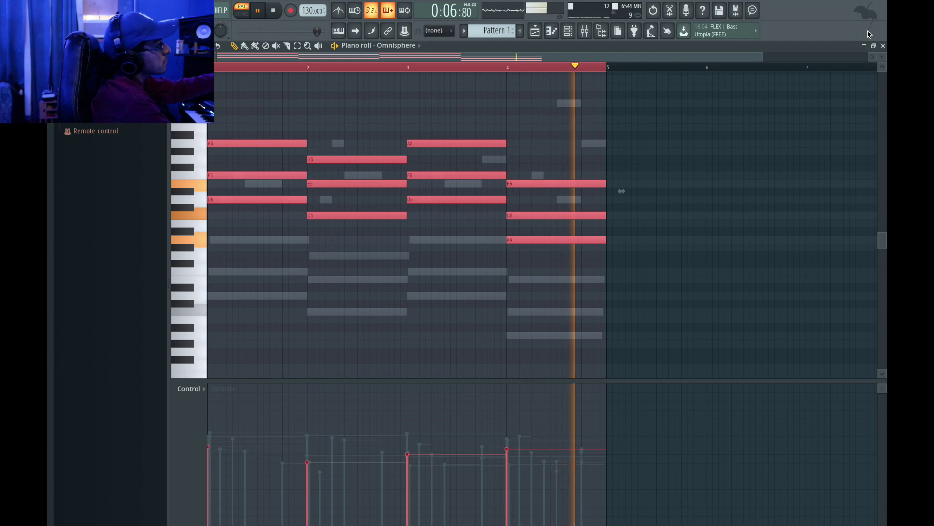
click(883, 46)
key(space)
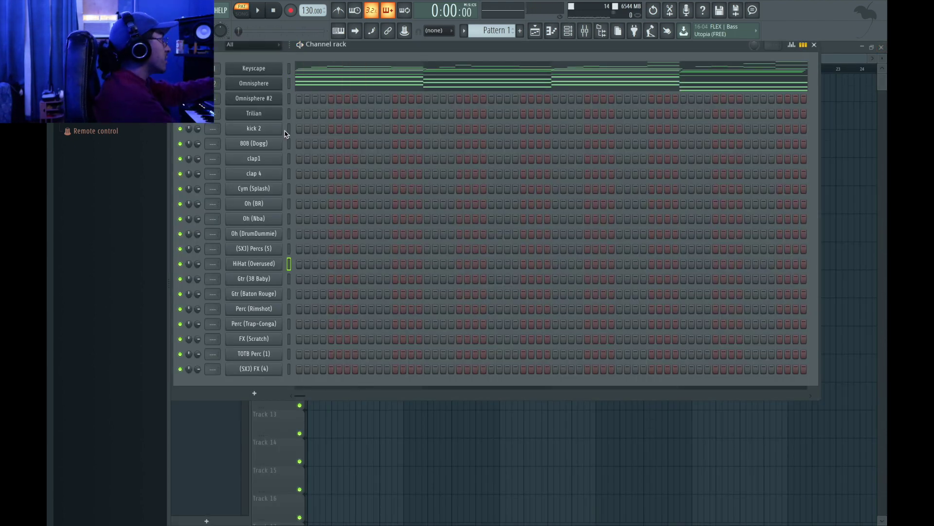
- Check the clap 4 sample's settings and place its hits on steps 9, 25, 41 and 57
click(288, 174)
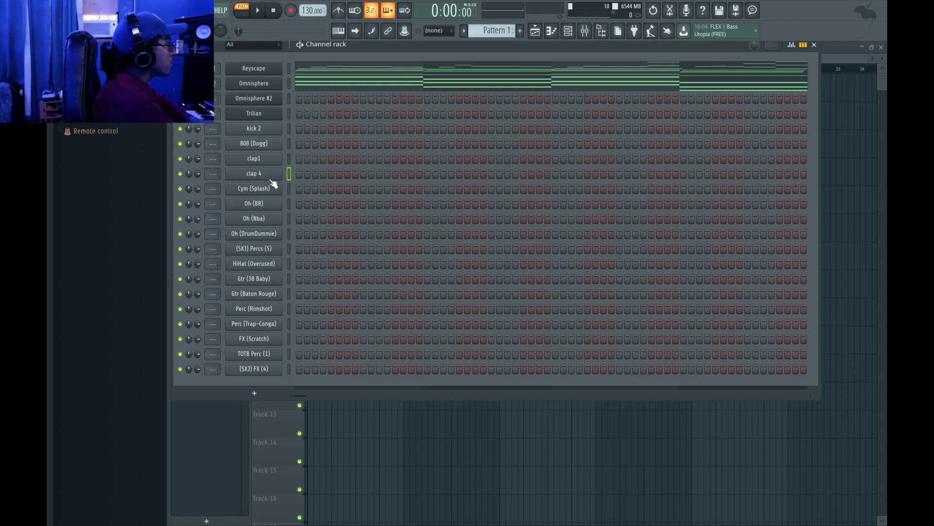
click(271, 178)
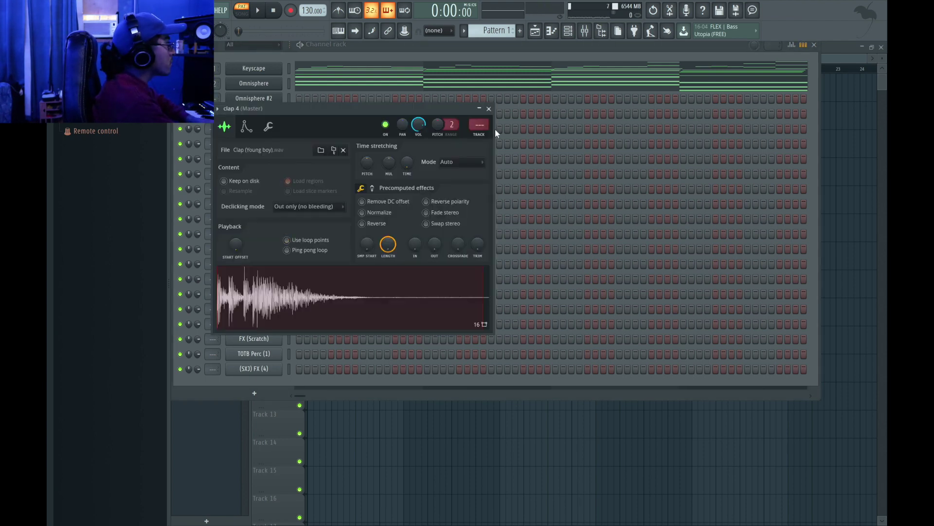
click(488, 108)
click(363, 174)
click(491, 174)
click(620, 174)
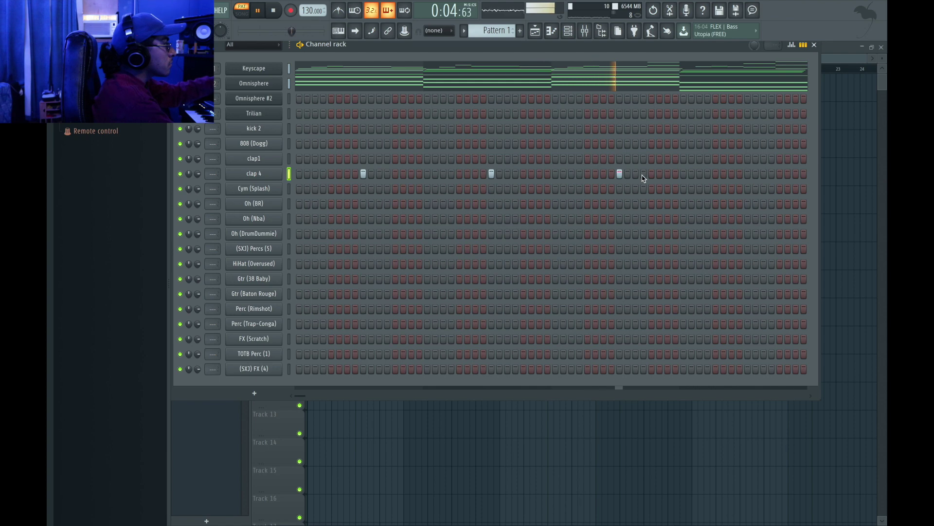
click(749, 174)
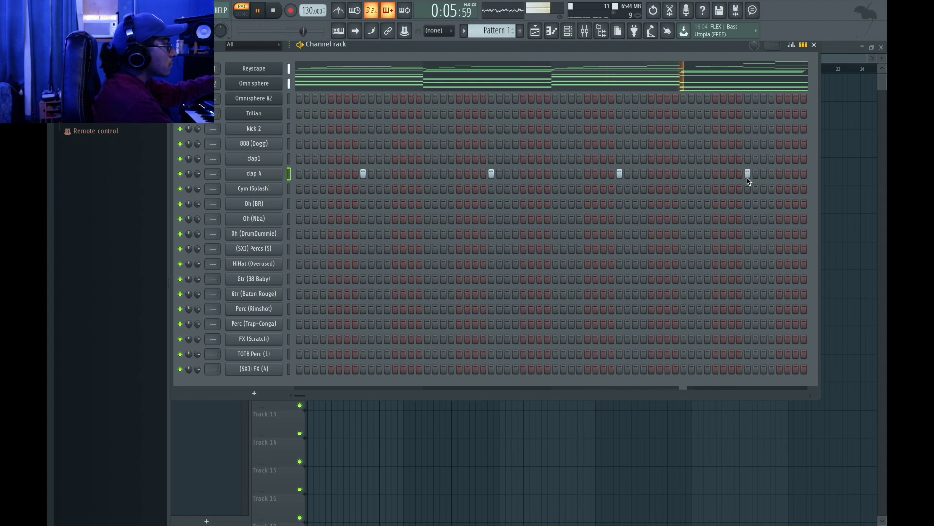
- Fill the HiHat (Overused) channel with a hit on every second step
click(289, 264)
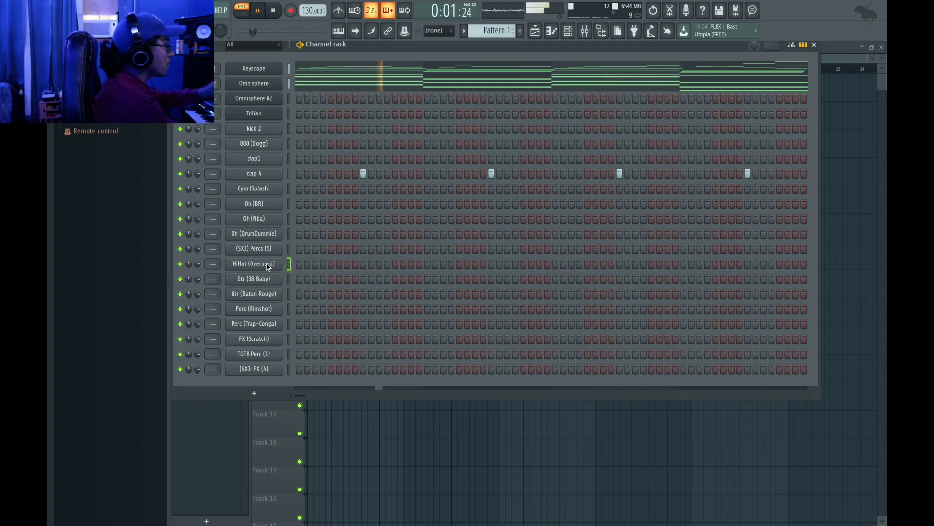
right_click(267, 265)
click(414, 297)
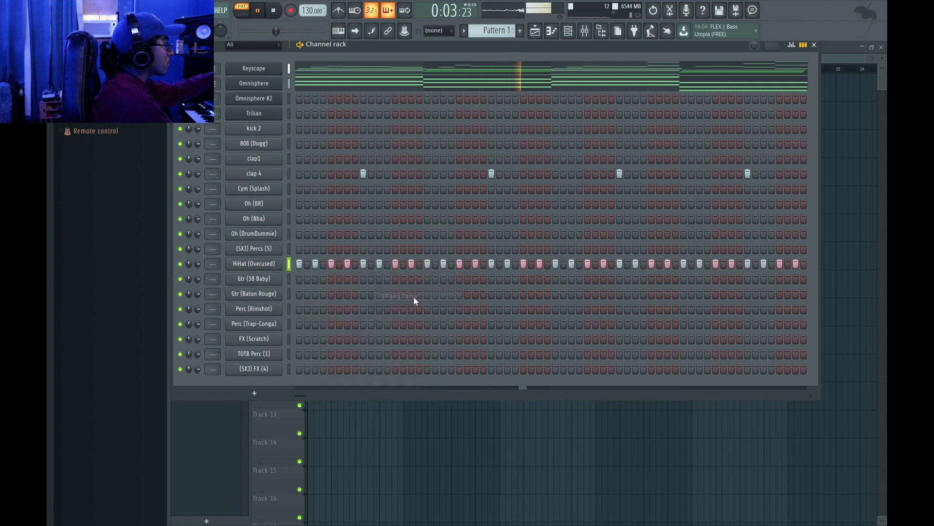
key(space)
- Record a seven-hit kick 2 pattern over the loop and quantize all its notes to the grid
click(288, 132)
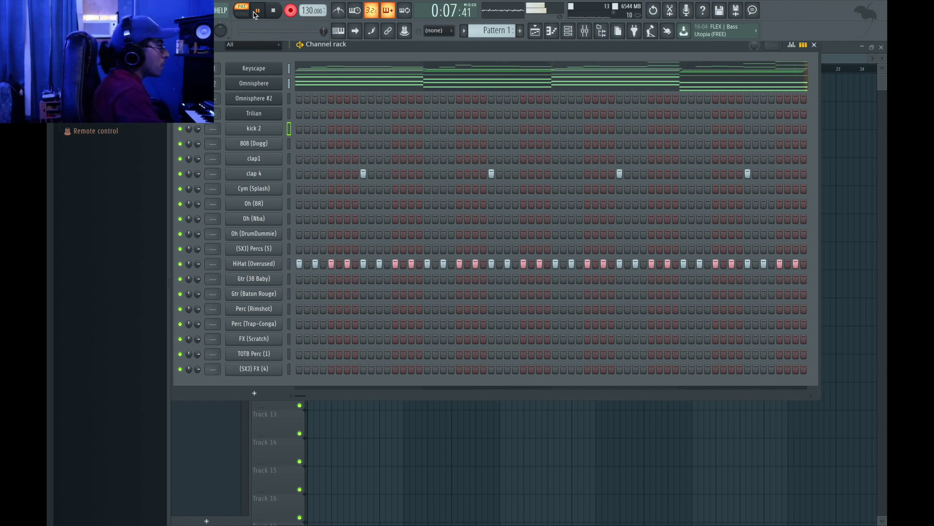
click(256, 14)
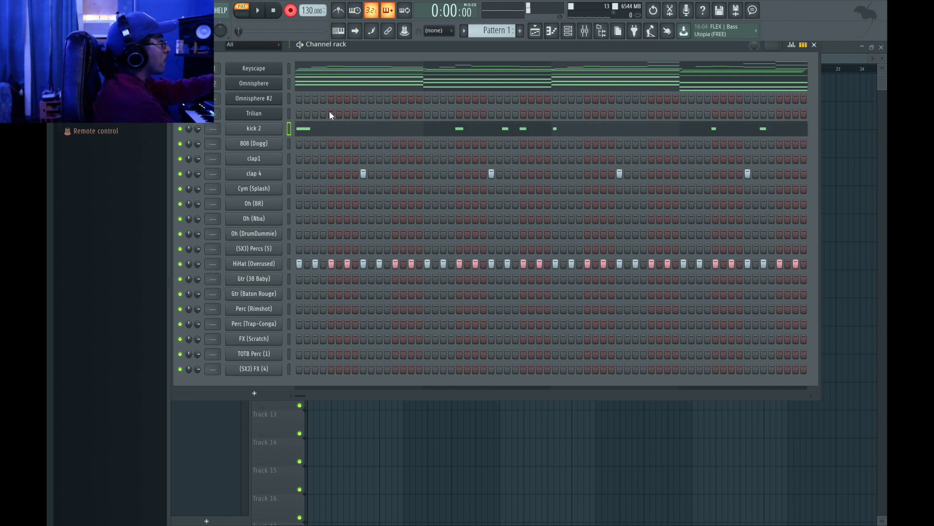
click(360, 130)
key(ctrl+a)
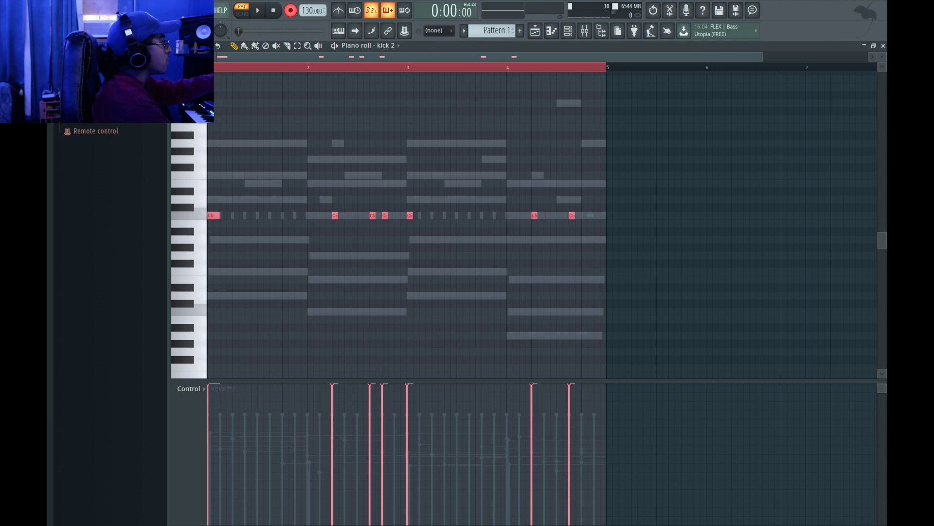
click(258, 10)
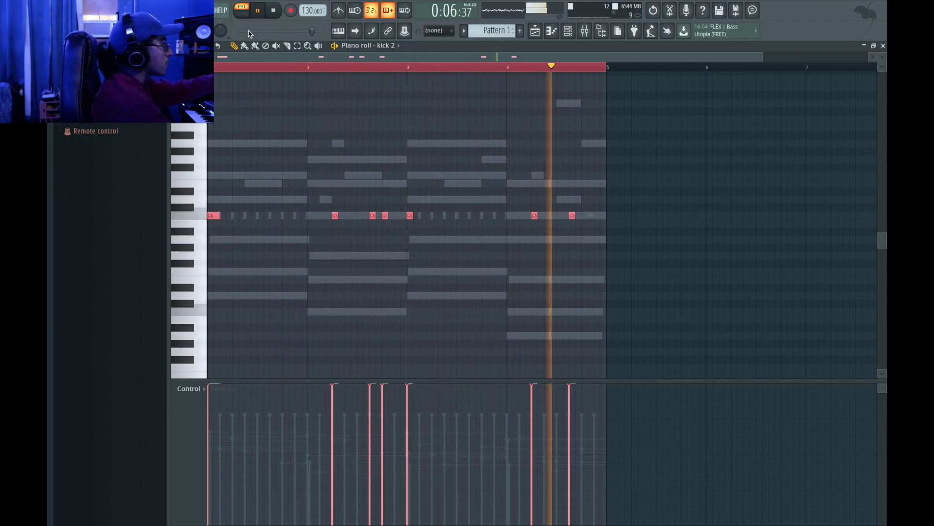
click(883, 46)
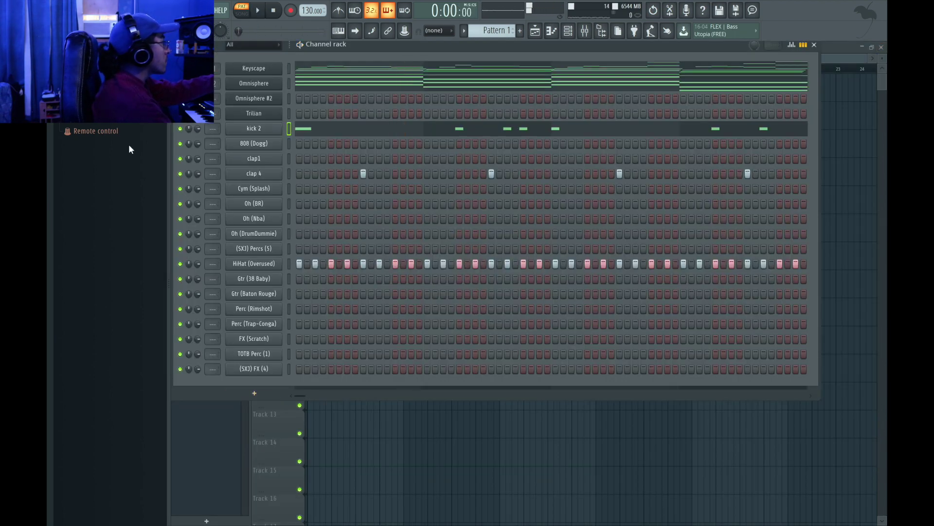
- Add Zay 808 from the ssgniko drumkit's 808 folder as a new channel and enter its D4, C4 and A3 bass notes
scroll(112, 234, up, 10)
scroll(112, 233, down, 1)
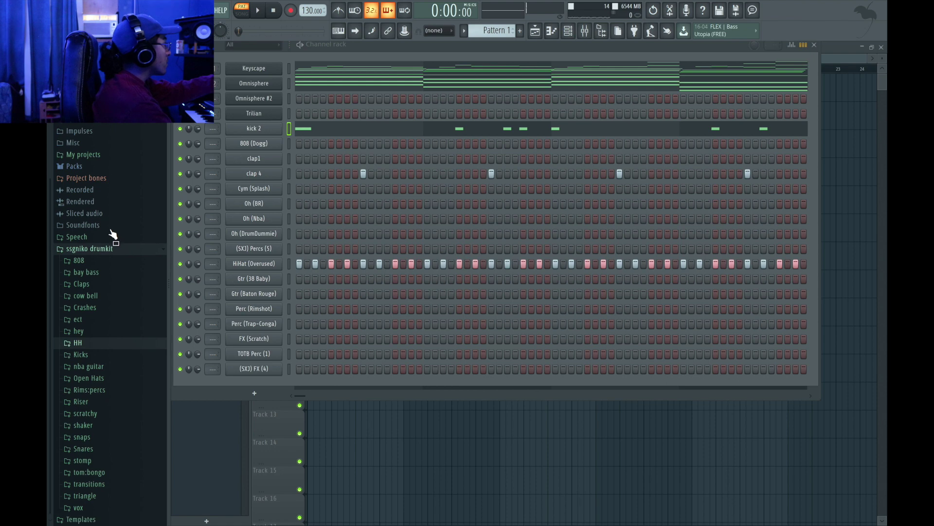
click(77, 260)
scroll(112, 306, down, 5)
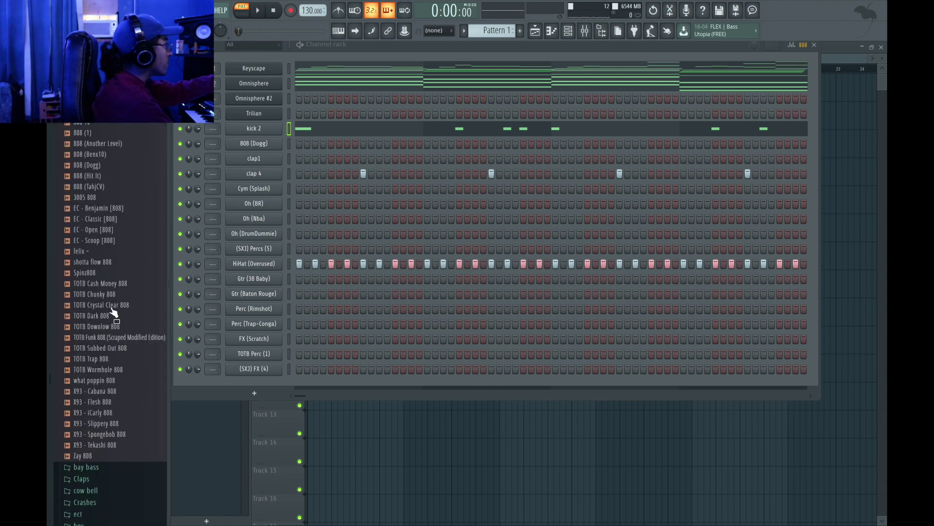
drag(88, 300, 253, 129)
key(space)
key(space)
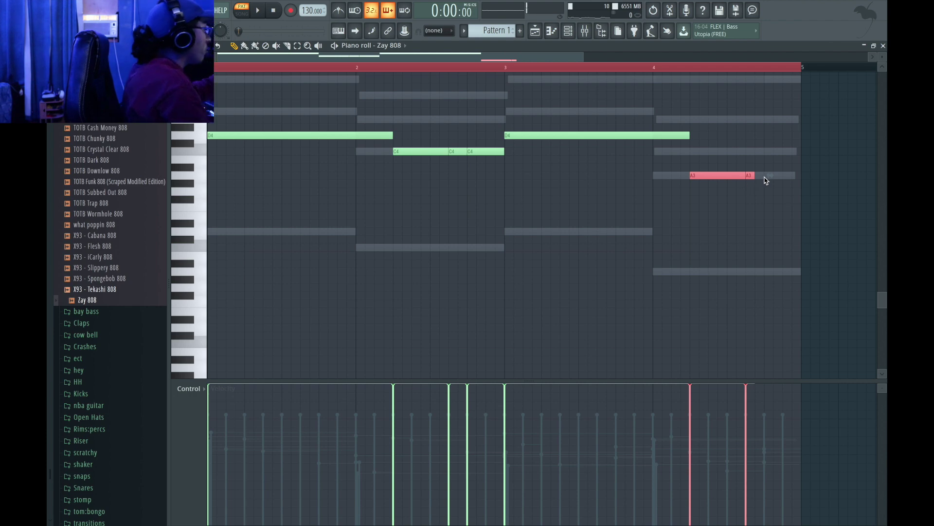
- Raise all Zay 808 notes by one octave and play back the pattern
key(ctrl+a)
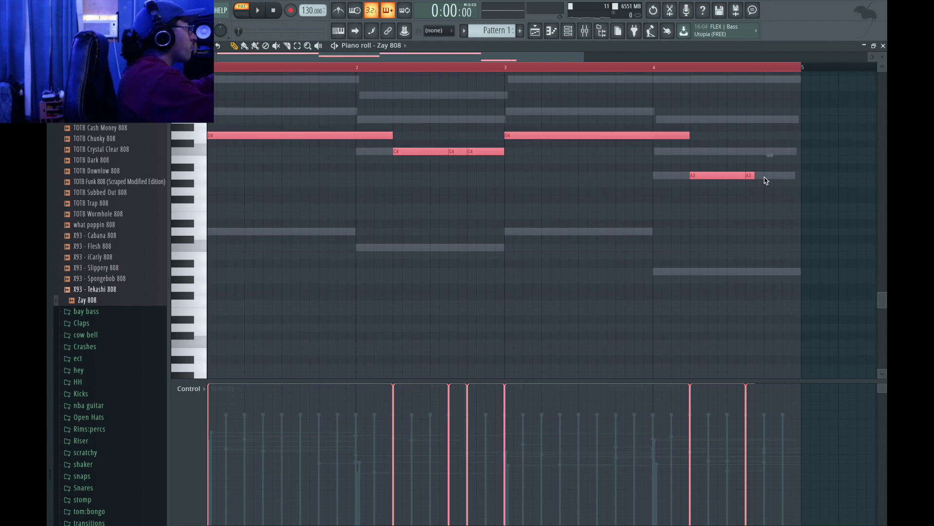
key(ctrl+Up)
key(space)
scroll(664, 142, up, 4)
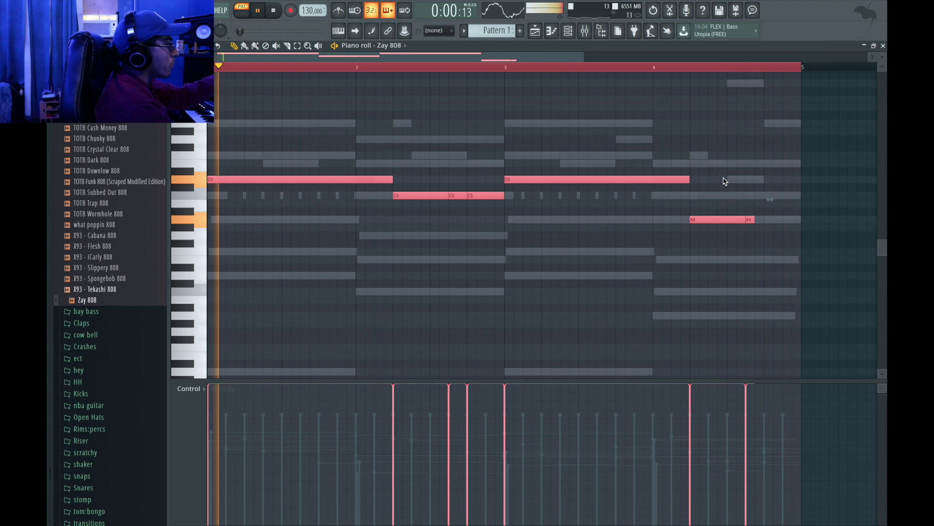
key(space)
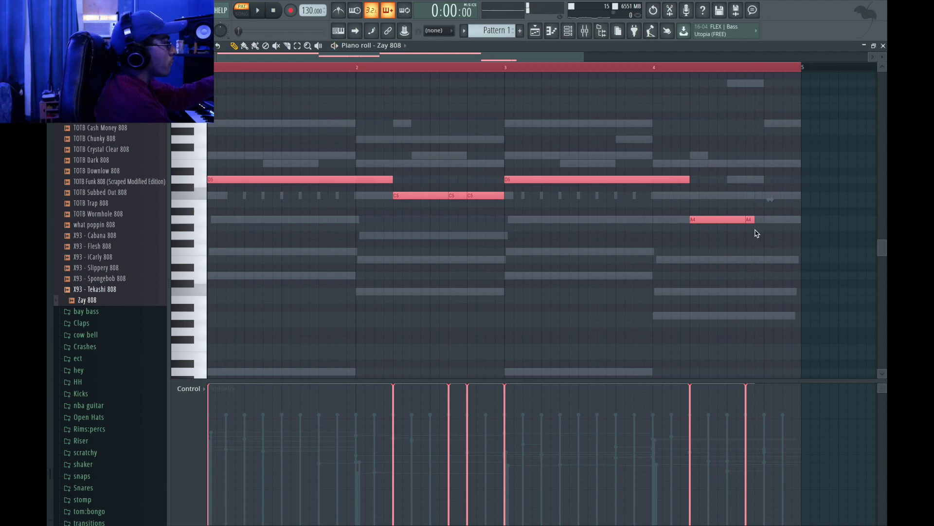
- Extend the last Zay 808 note to the end of bar 4 and raise it one octave to A5
click(748, 219)
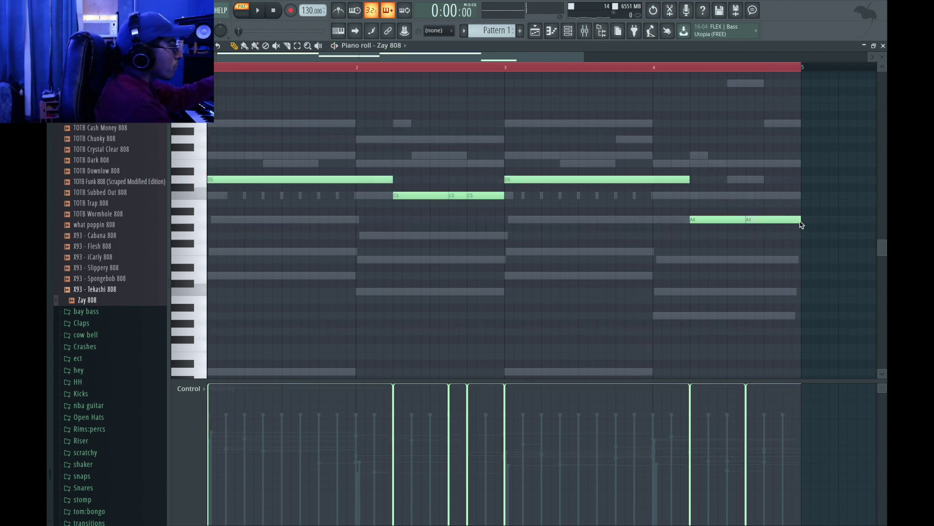
key(space)
key(space)
key(ctrl+Up)
key(space)
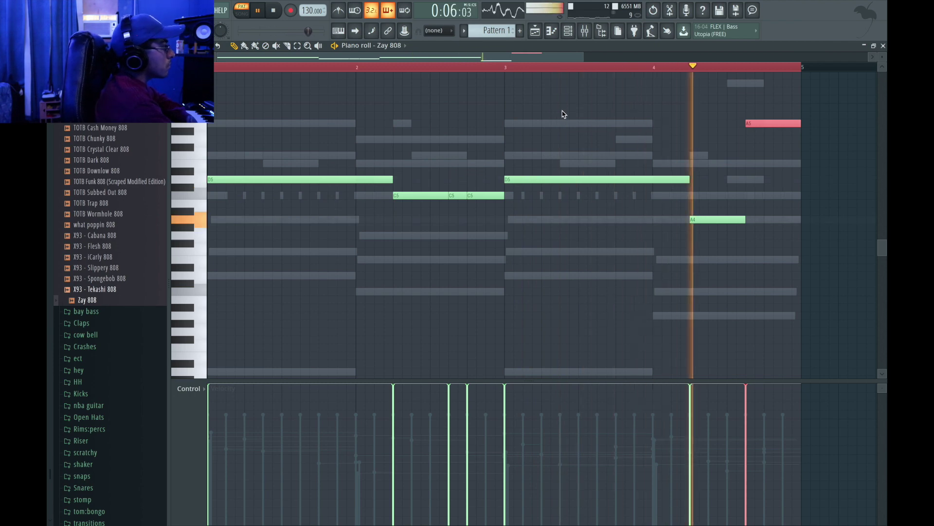
key(F6)
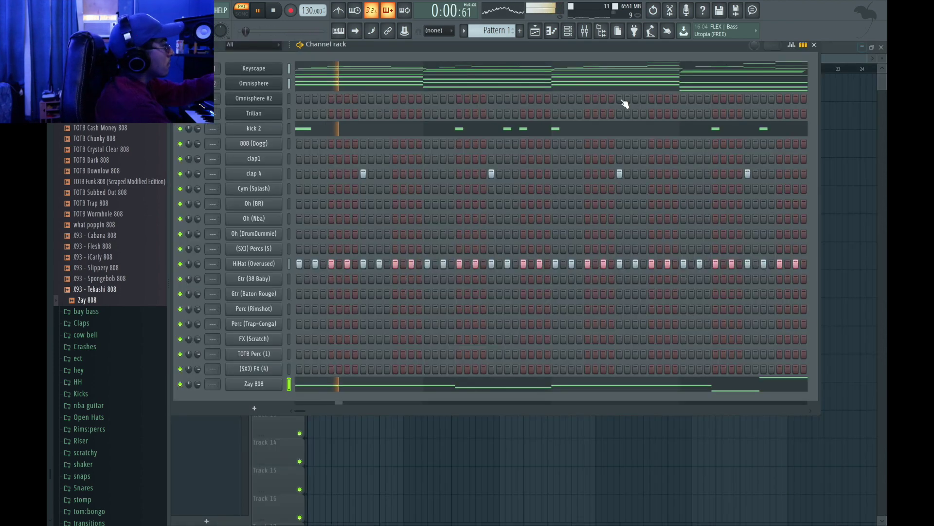
key(space)
click(77, 381)
drag(102, 387, 249, 270)
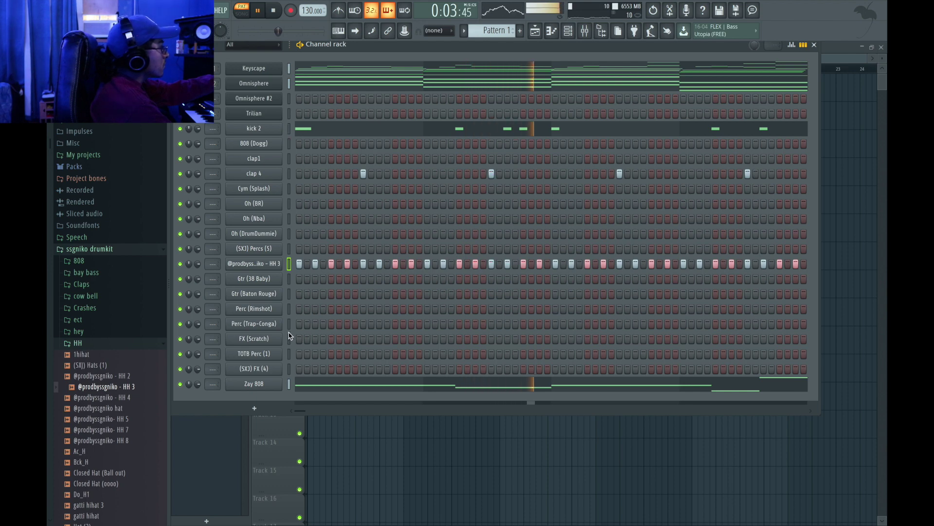
- Place an (SXJ) FX (4) hit on step 1 and mute that channel
click(289, 369)
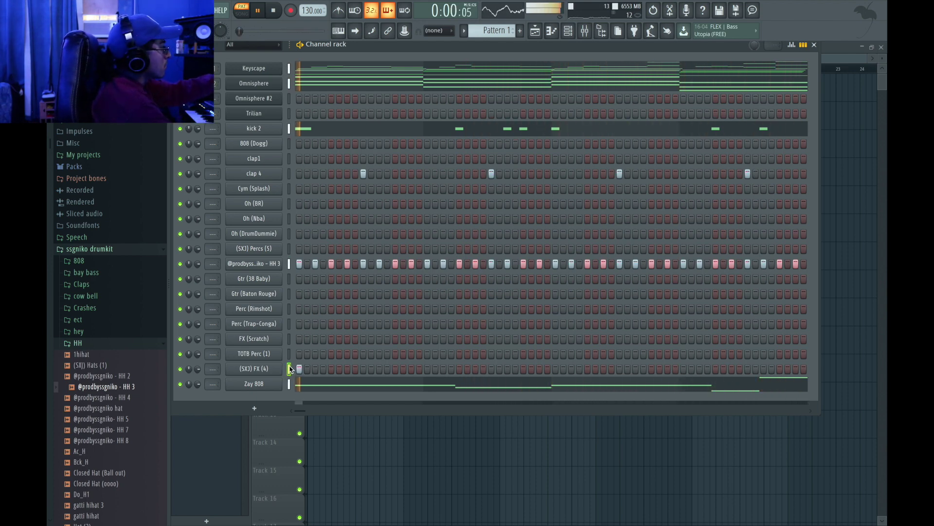
key(space)
click(299, 369)
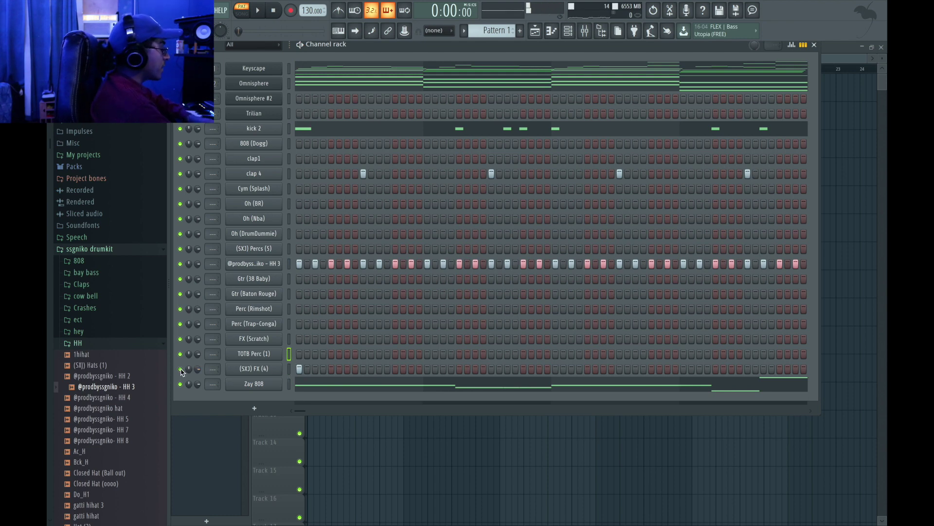
- Place FX (Scratch) hits on steps 1 and 5, mute that channel and resume playback with Perc (Trap-Conga) selected
click(289, 339)
click(299, 338)
click(289, 324)
click(331, 339)
key(space)
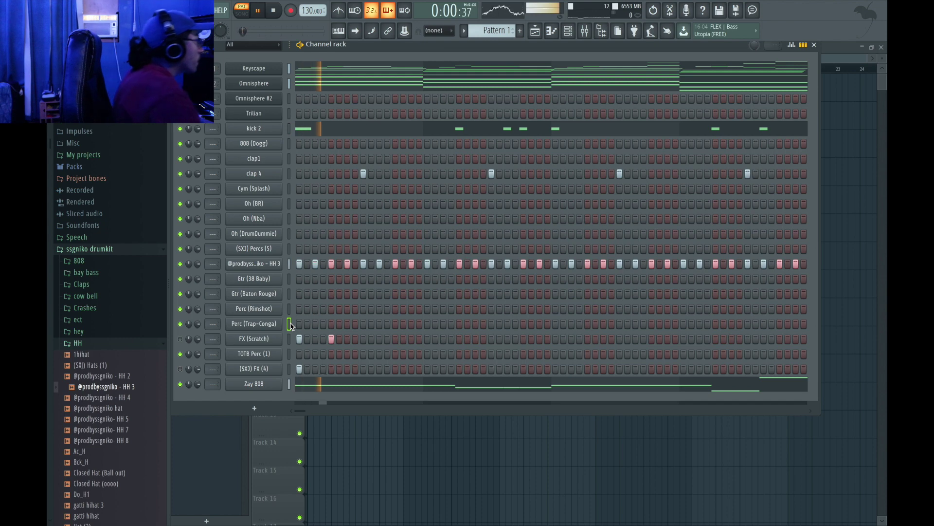
- Place Perc (Trap-Conga) hits on steps 15, 19, 47 and 51 while the pattern plays
click(411, 323)
key(space)
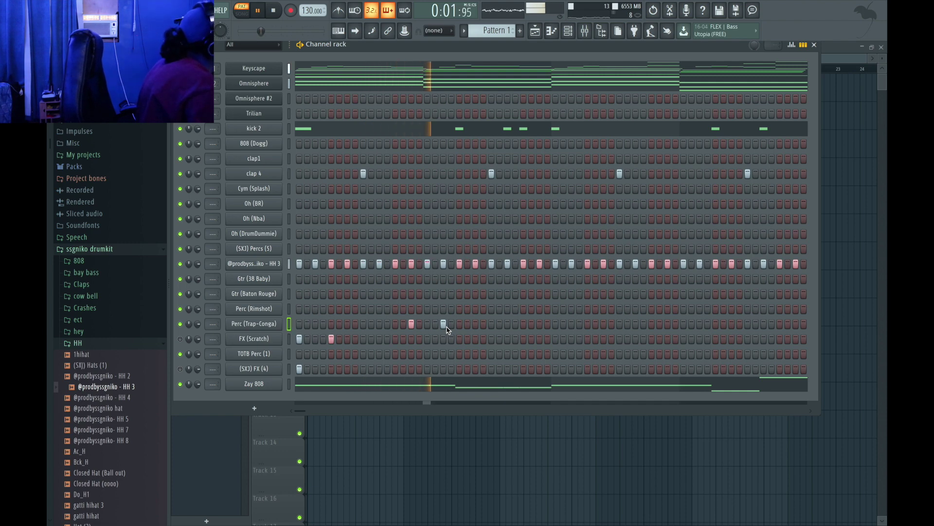
click(668, 323)
click(700, 323)
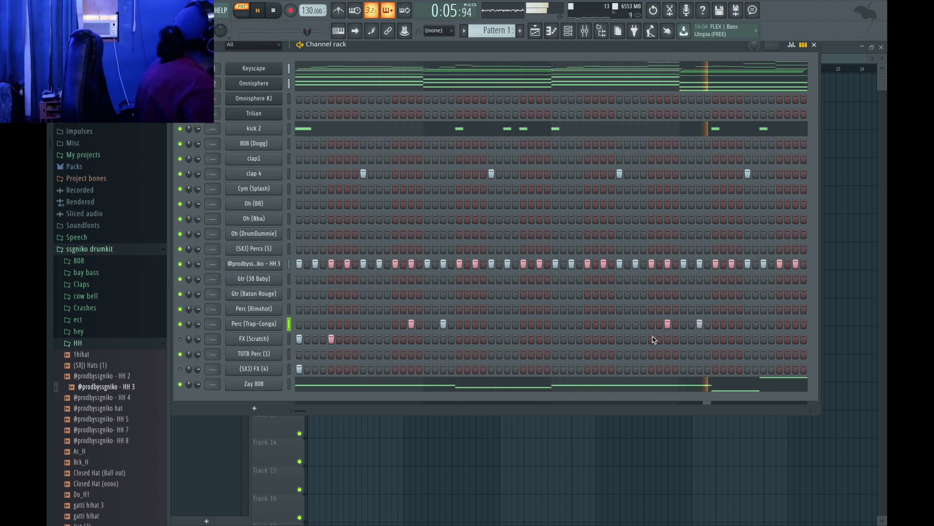
key(space)
- Place Perc (Rimshot) hits on steps 5 to 7 and 37 to 39
click(289, 310)
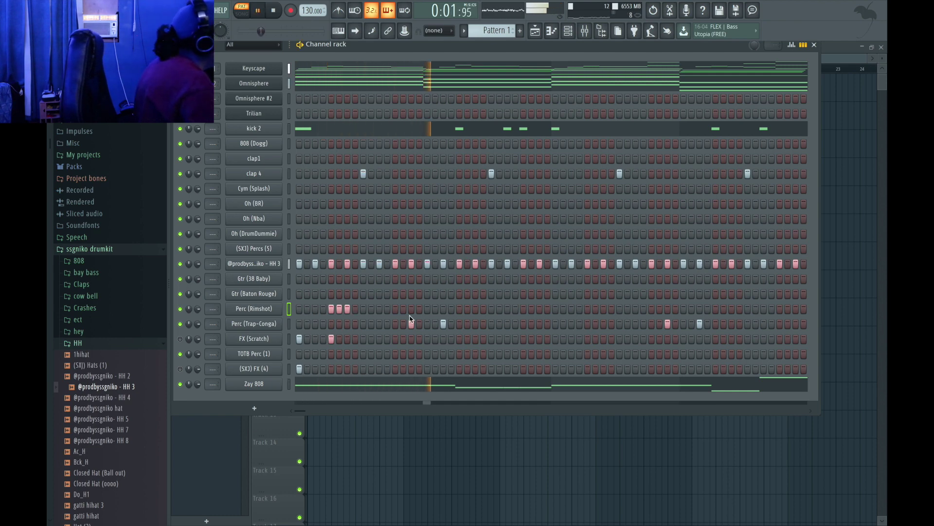
drag(587, 309, 604, 309)
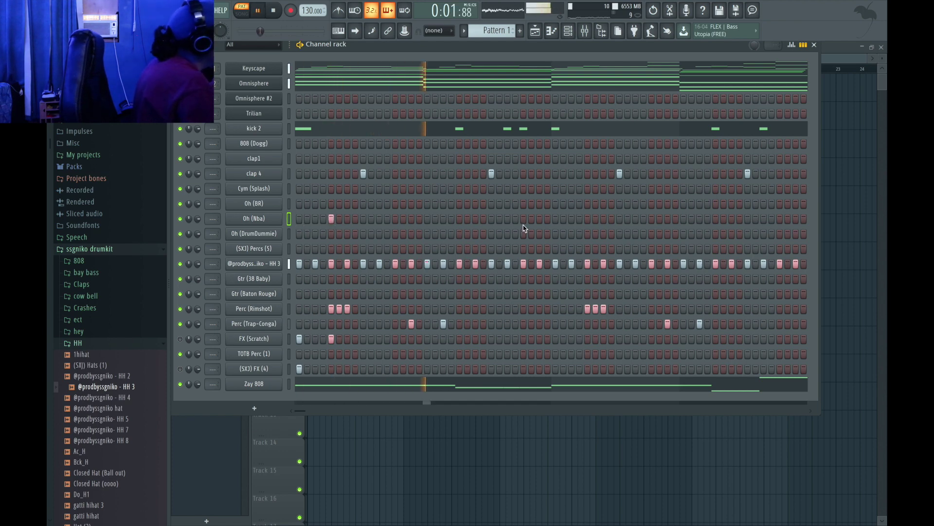
- Complete the Oh (Nba) open-hat row with hits on steps 37 and 61, and stop playback
click(587, 219)
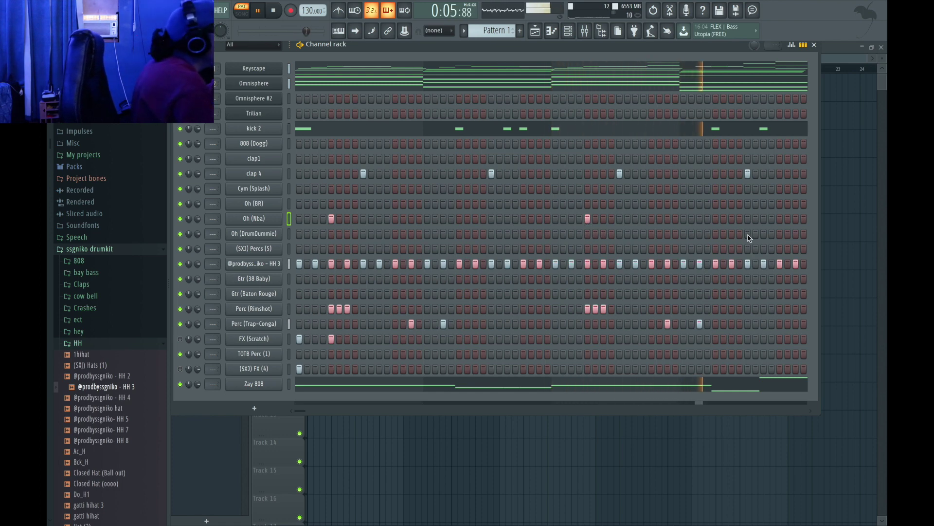
click(781, 220)
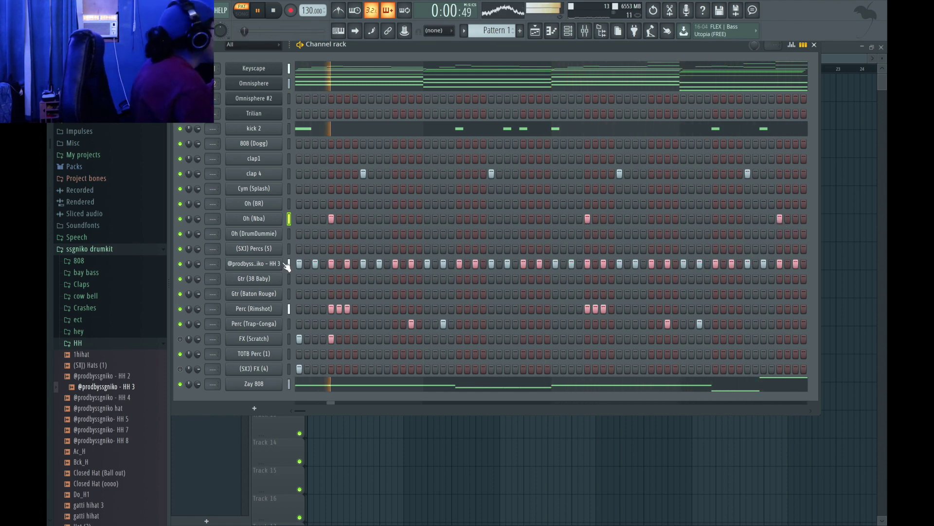
key(space)
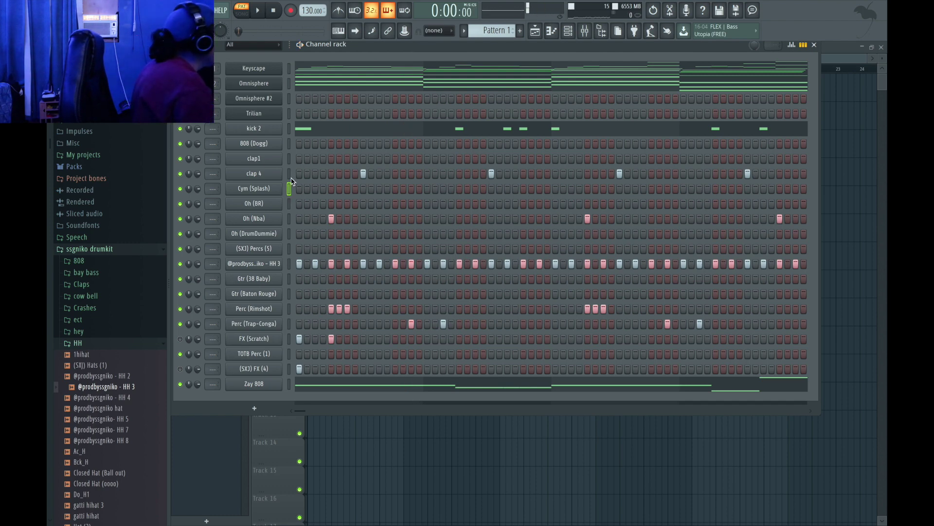
- Draw a one-bar C5 note at the start of bar 1 for Gtr (Baton Rouge) and open its channel settings
right_click(283, 293)
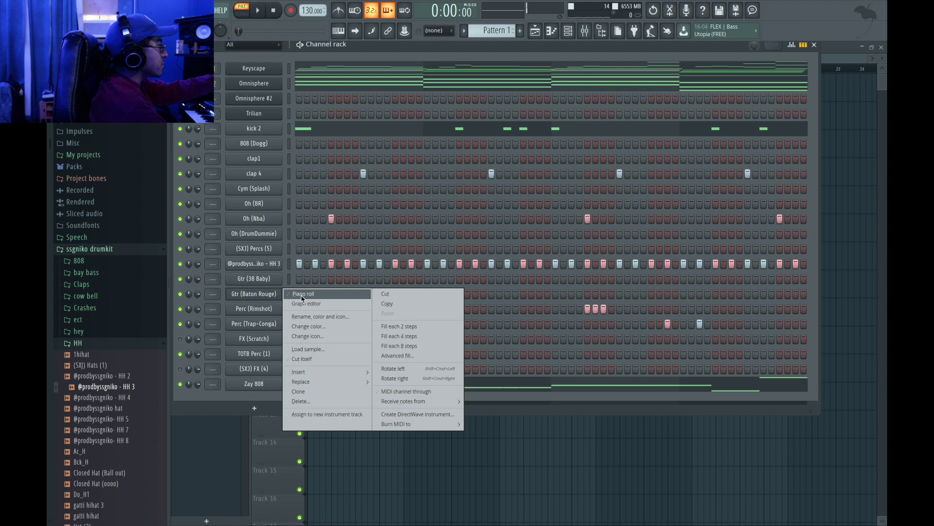
click(302, 294)
drag(246, 195, 226, 195)
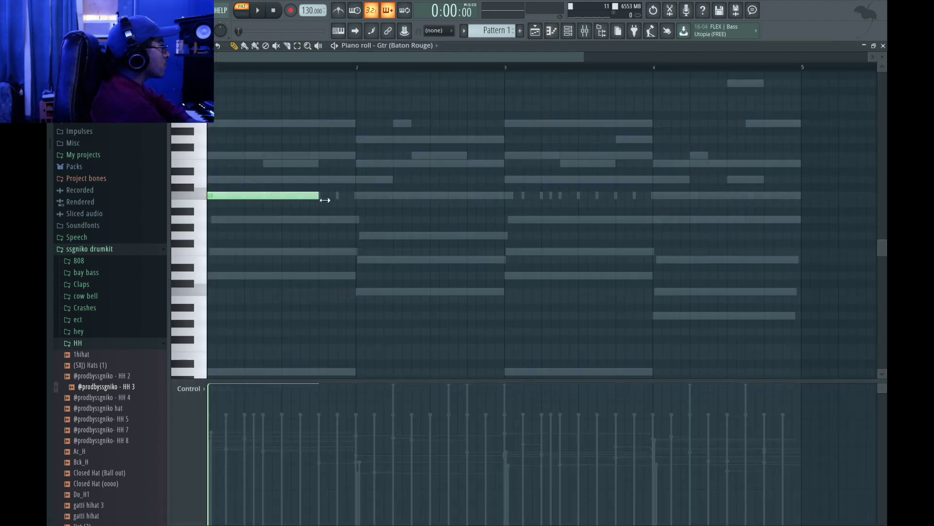
click(884, 45)
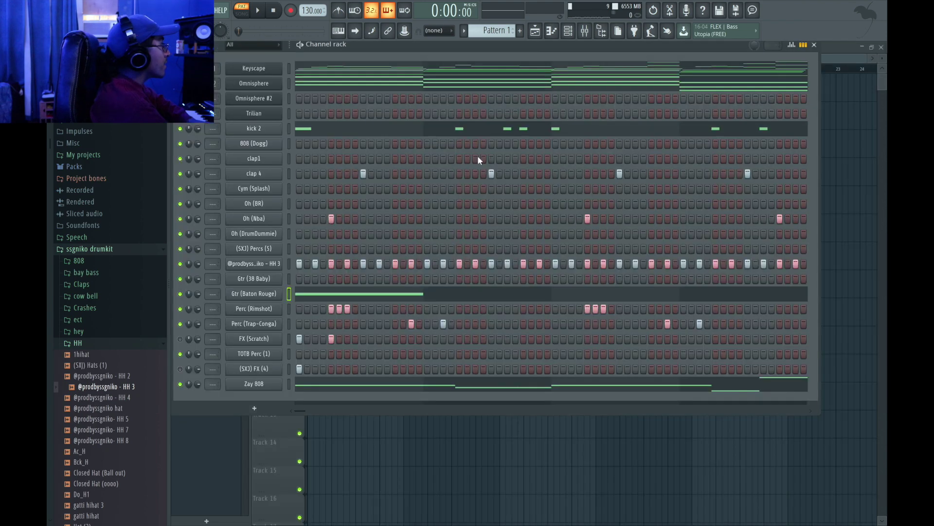
click(262, 295)
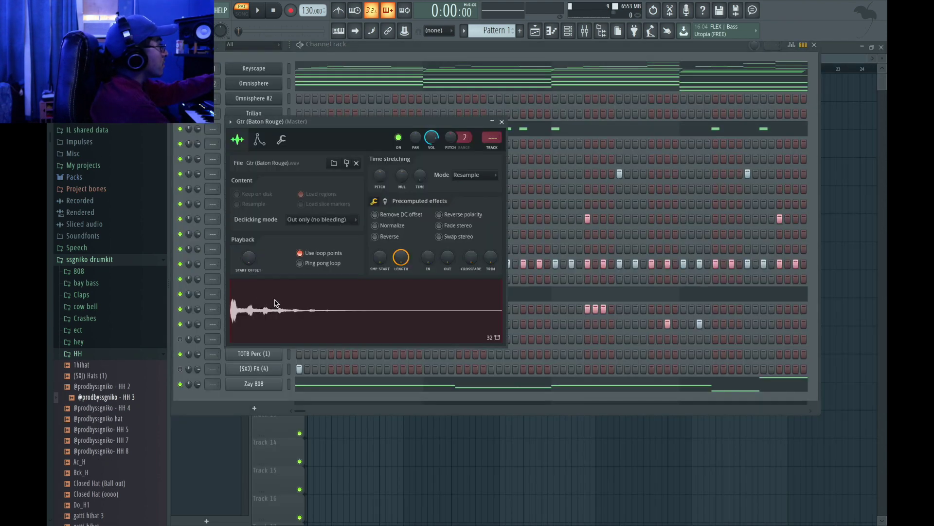
right_click(277, 320)
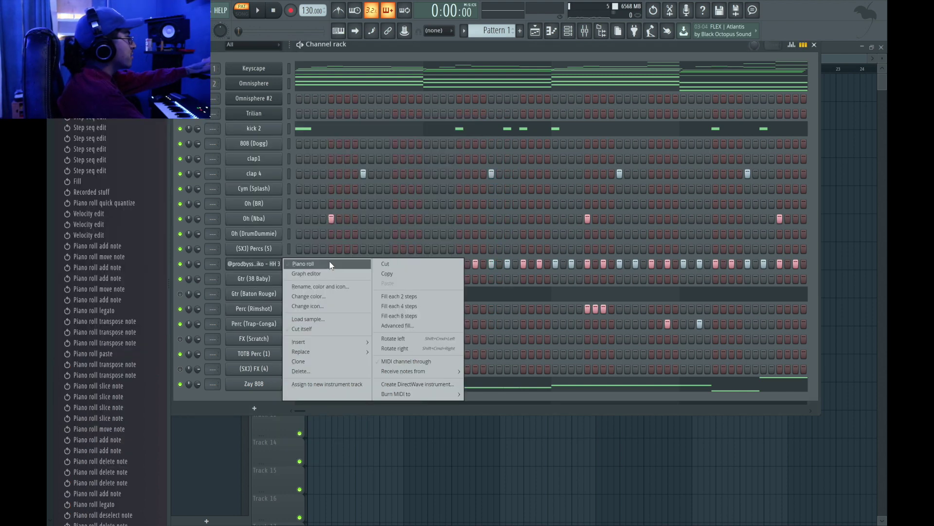
click(332, 266)
key(ctrl+a)
key(ctrl+l)
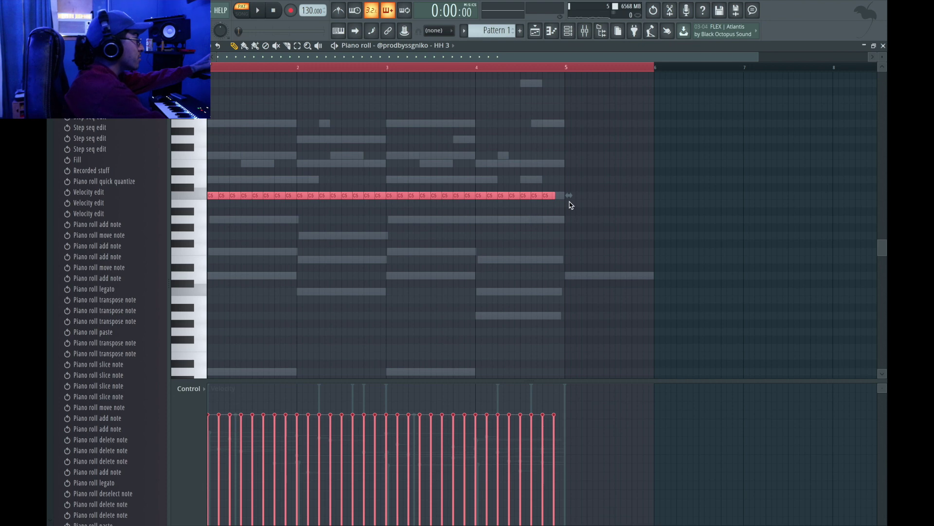
- Add a temporary note at bar 5 to stretch the last hi-hat to the end of bar 4, delete it and select all hits
click(580, 203)
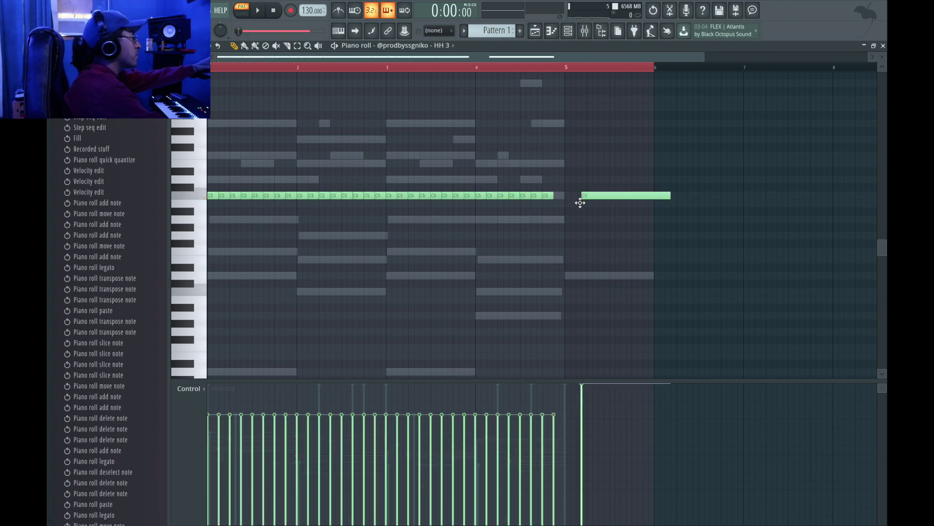
key(ctrl+a)
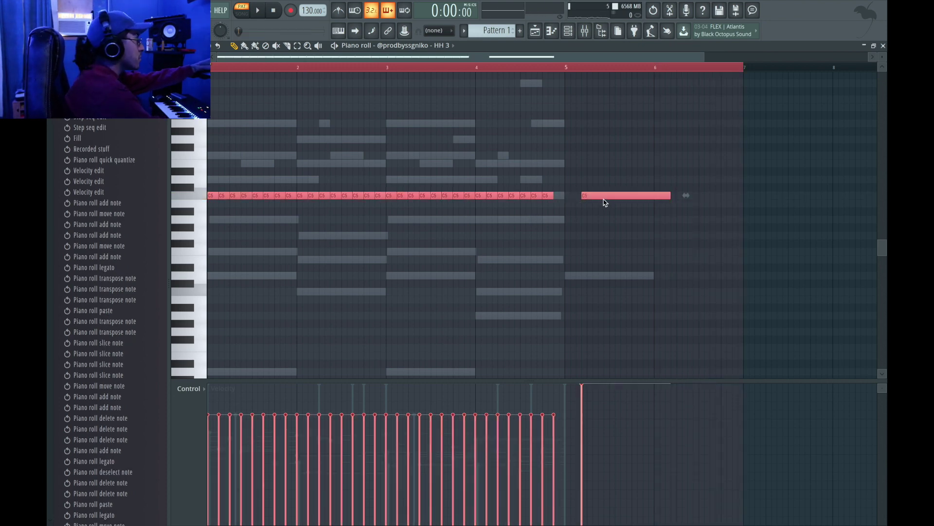
drag(598, 199, 592, 198)
key(ctrl+a)
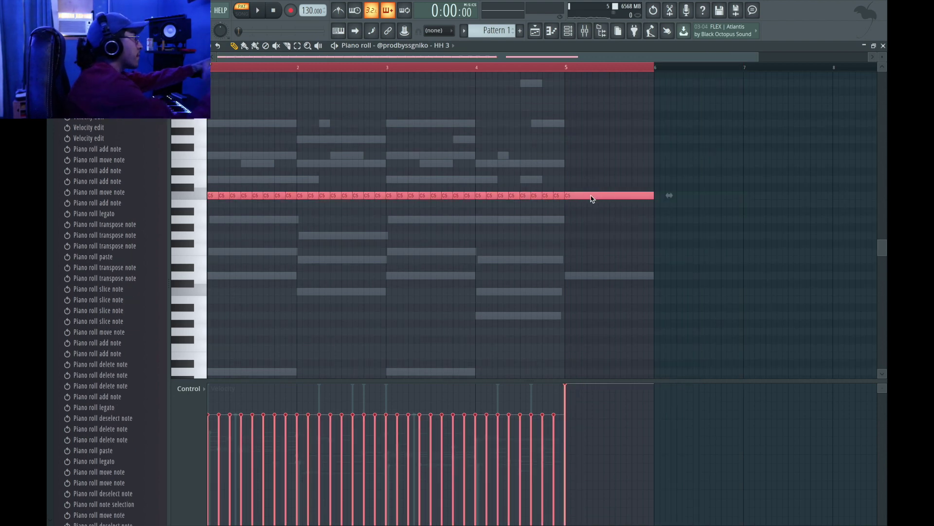
right_click(592, 196)
key(ctrl+a)
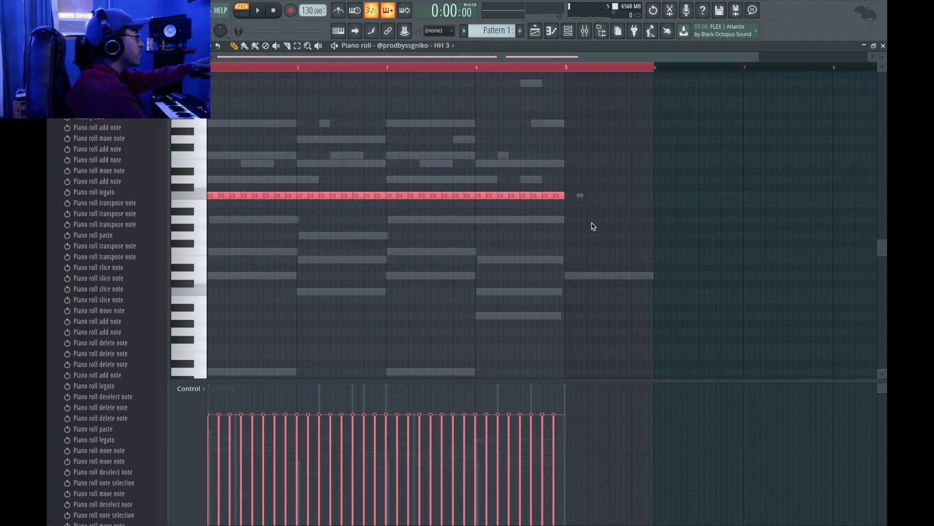
- Randomize the velocities of all selected hi-hat notes with bipolar variation and close the piano roll
key(alt+r)
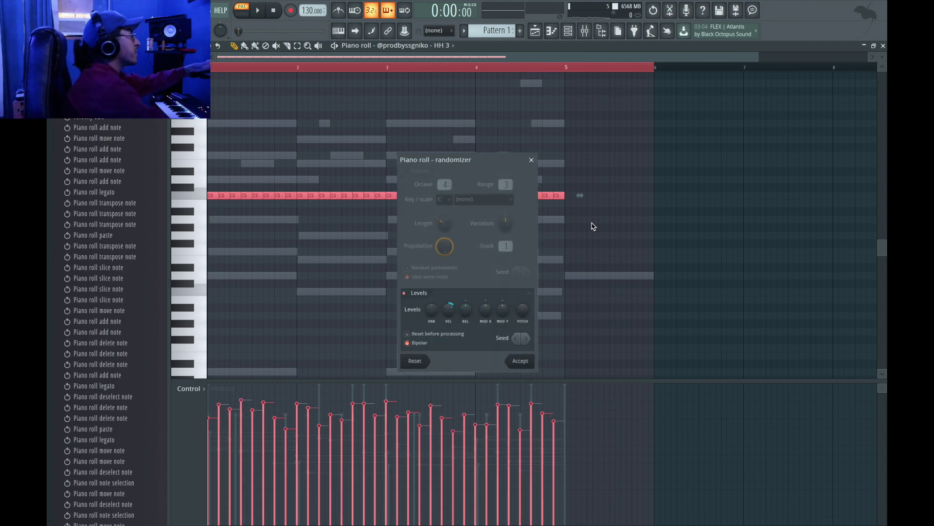
click(518, 361)
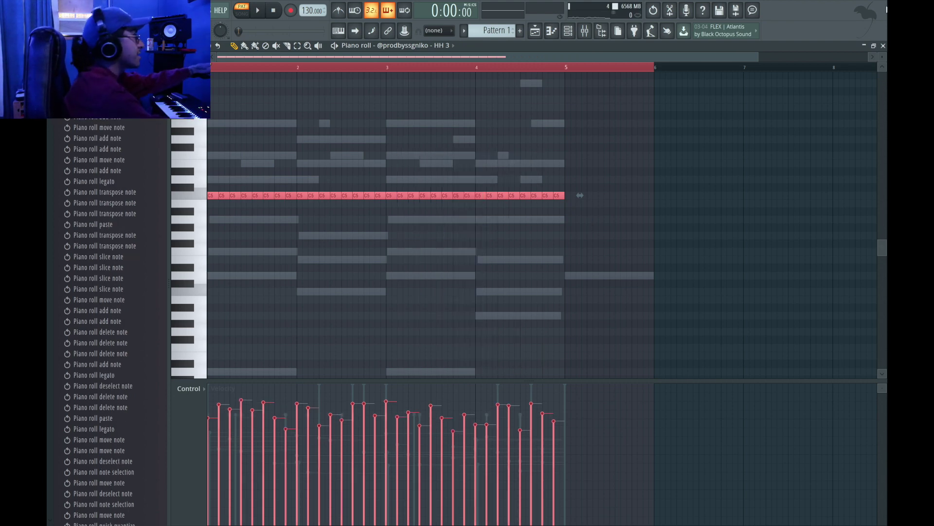
click(884, 45)
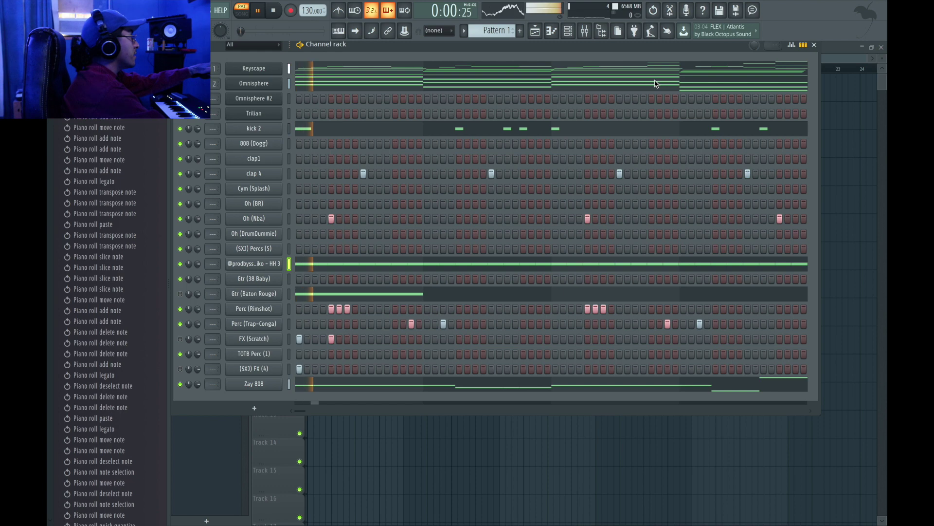
- Unmute the Gtr (Baton Rouge) channel and stop the pattern playback
click(180, 293)
key(space)
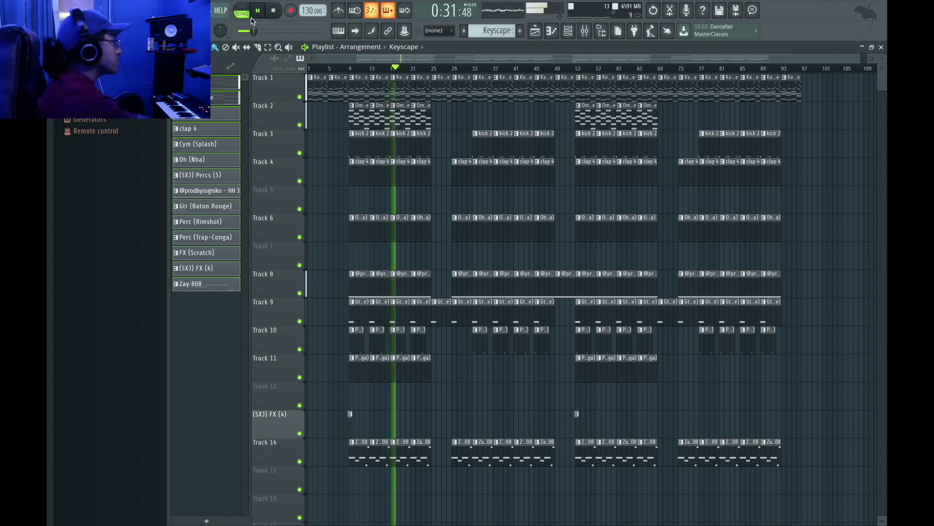
- Remove the kick 2 clip at bar 9 on Track 3 of the arrangement and stop the song
right_click(362, 145)
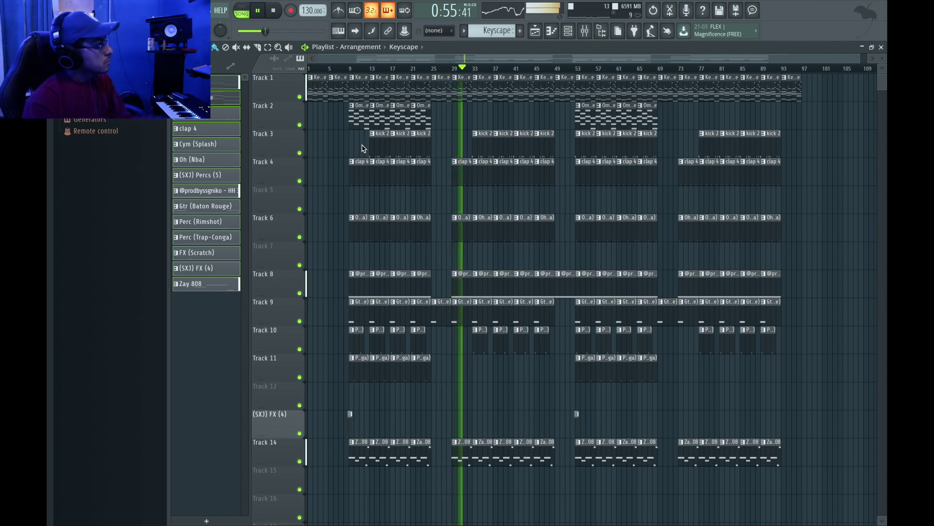
key(space)
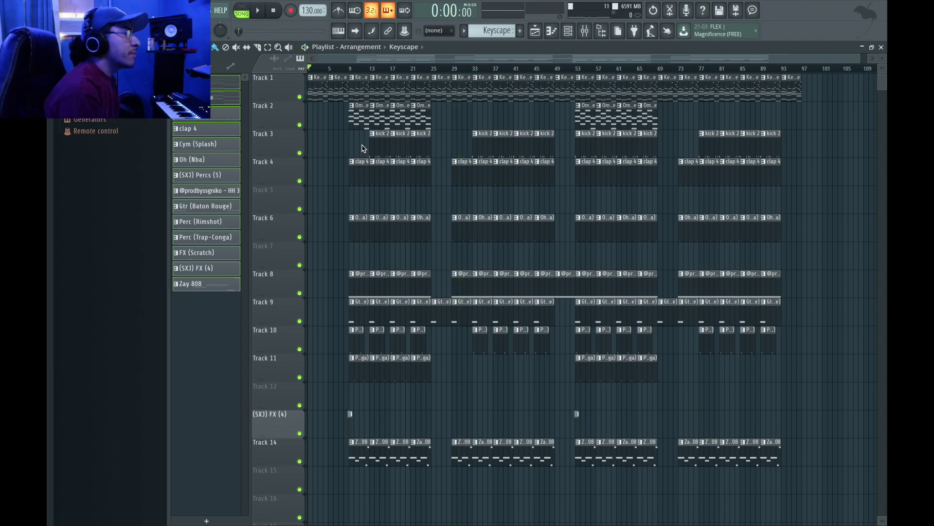